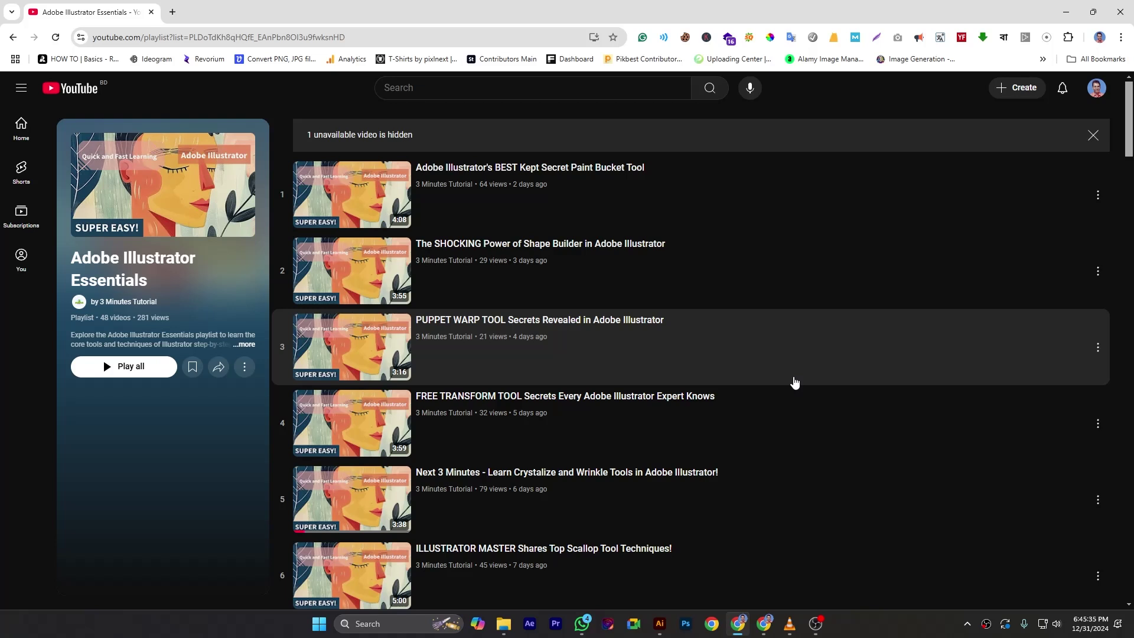
{"action": "scroll", "coordinate": [795, 383], "scroll_direction": "down", "scroll_amount": 20}
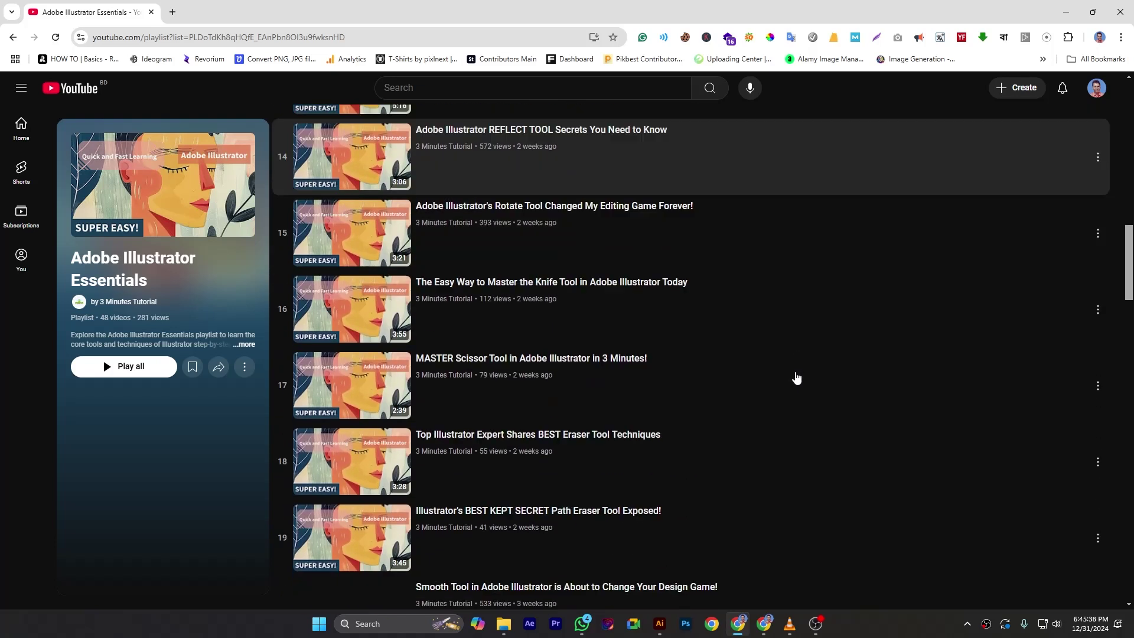
{"action": "scroll", "coordinate": [796, 378], "scroll_direction": "up", "scroll_amount": 6}
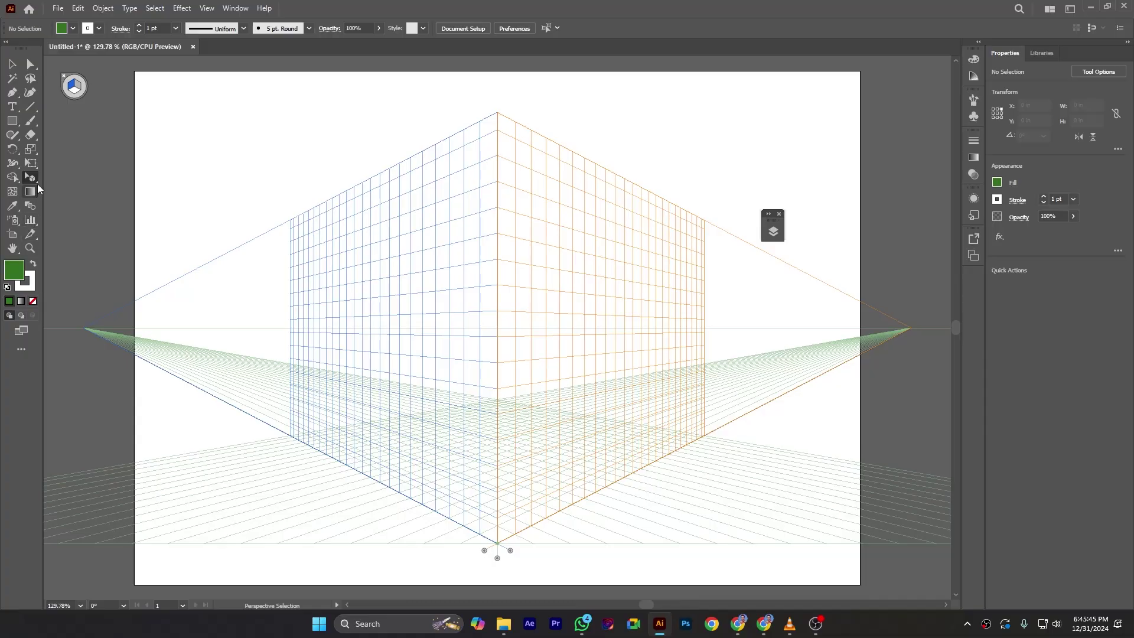
- Draw a green rectangle about 5.41 in wide and 2.92 in high on the left perspective plane, ending at the central vertical edge
{"action": "right_click", "coordinate": [38, 184]}
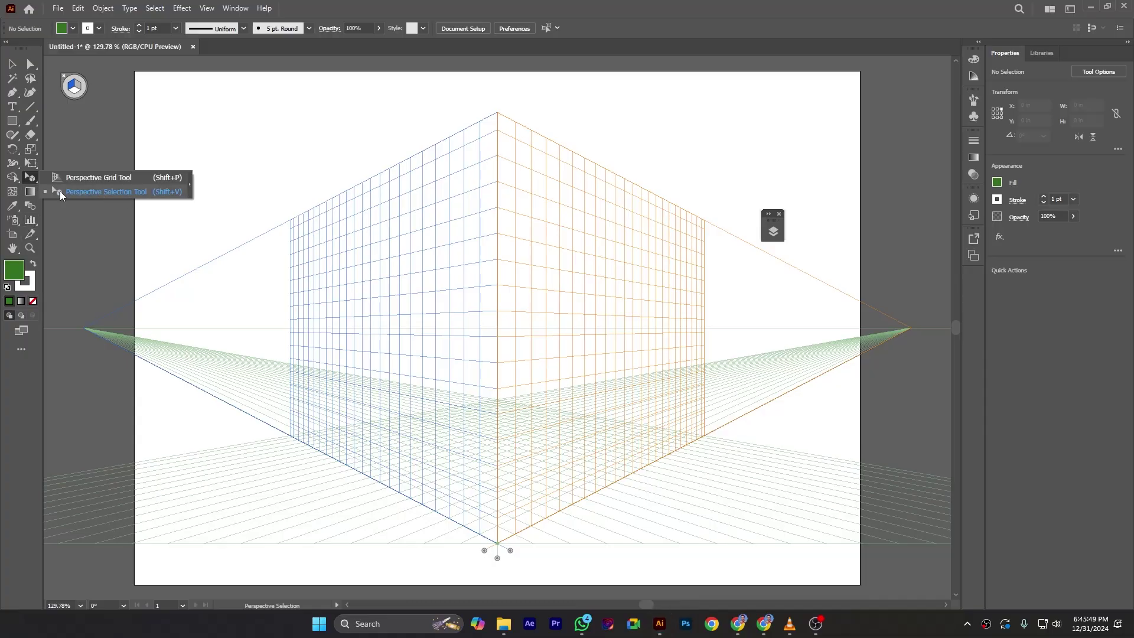
{"action": "left_click", "coordinate": [128, 192]}
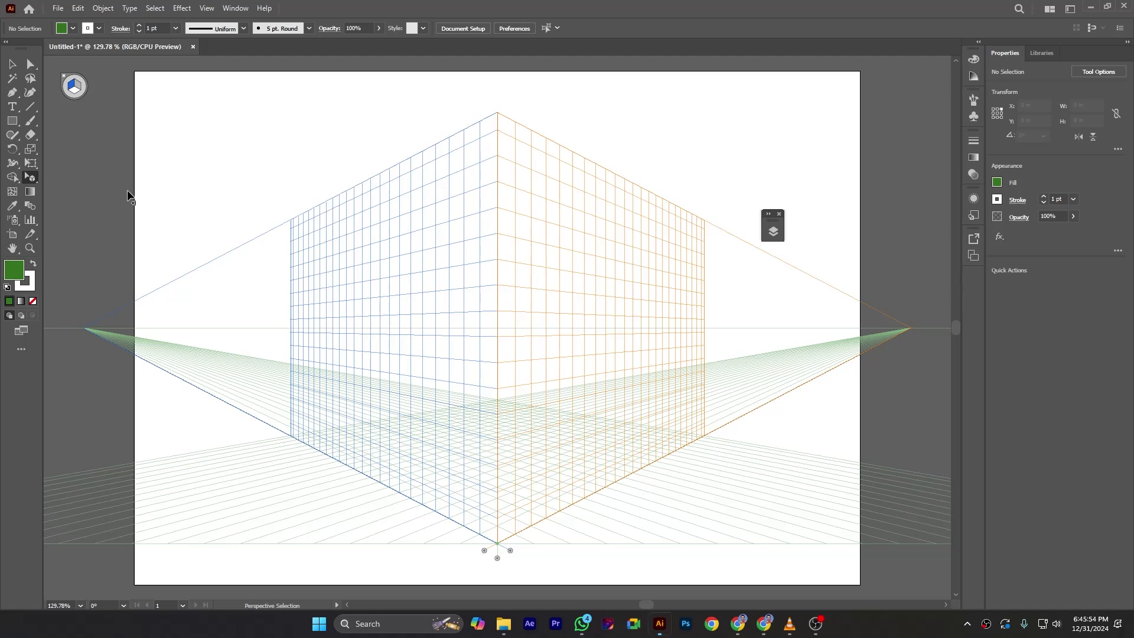
{"action": "left_click", "coordinate": [16, 127]}
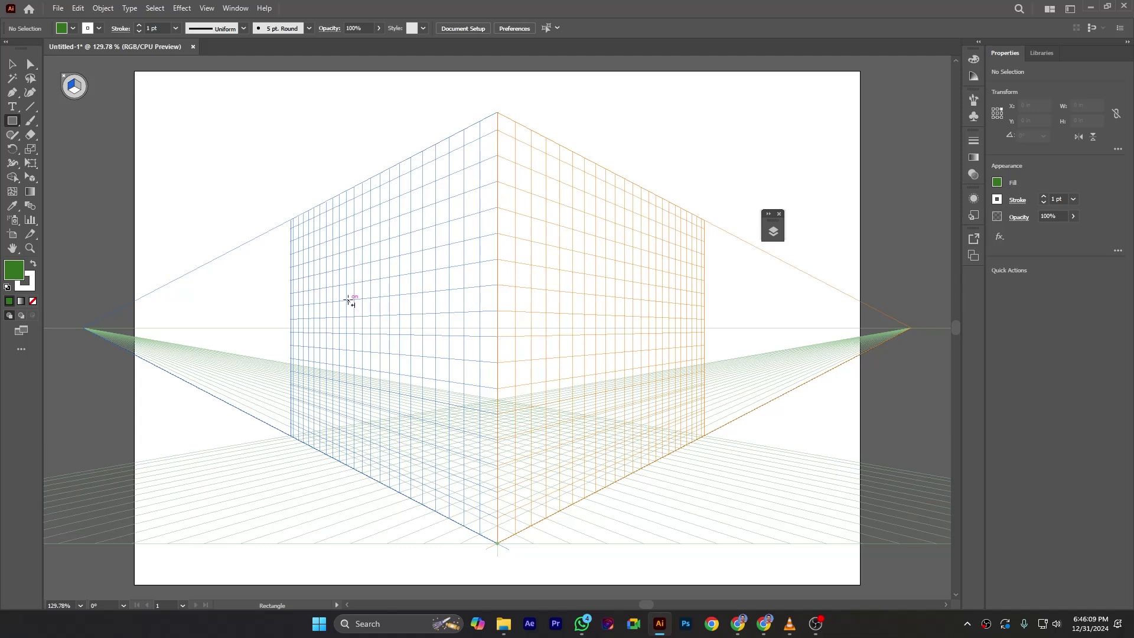
{"action": "left_click_drag", "start_coordinate": [346, 284], "coordinate": [497, 441]}
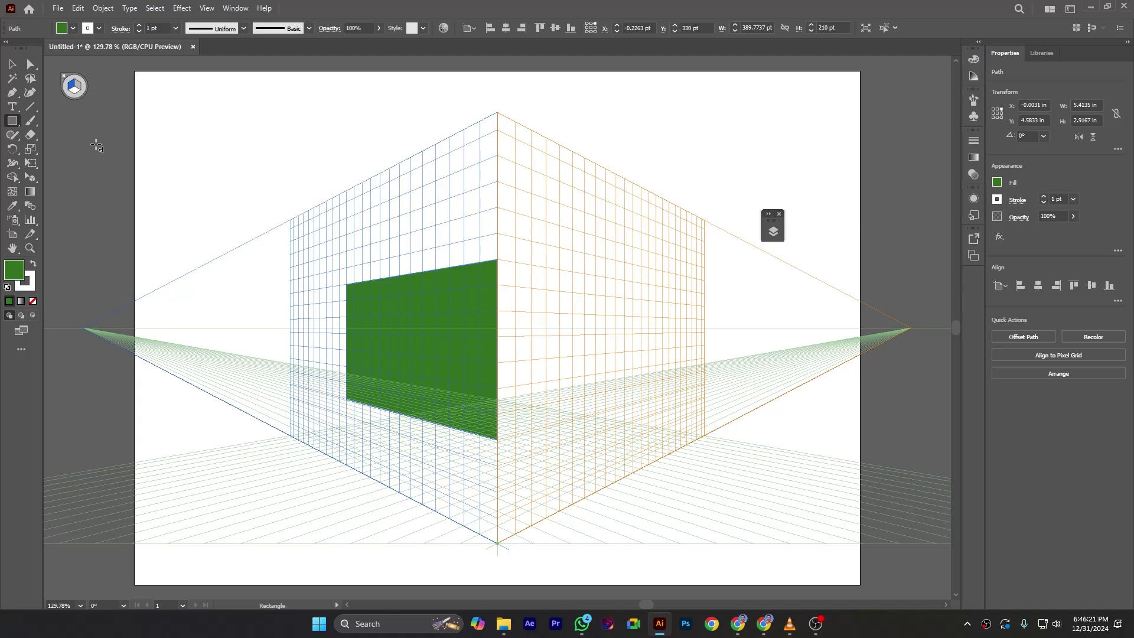
- Draw a floor rectangle on the horizontal plane from the green face's lower far corner, about 10.42 by 7.81 in, and fill it dark blue
{"action": "key", "text": "ctrl+shift+a"}
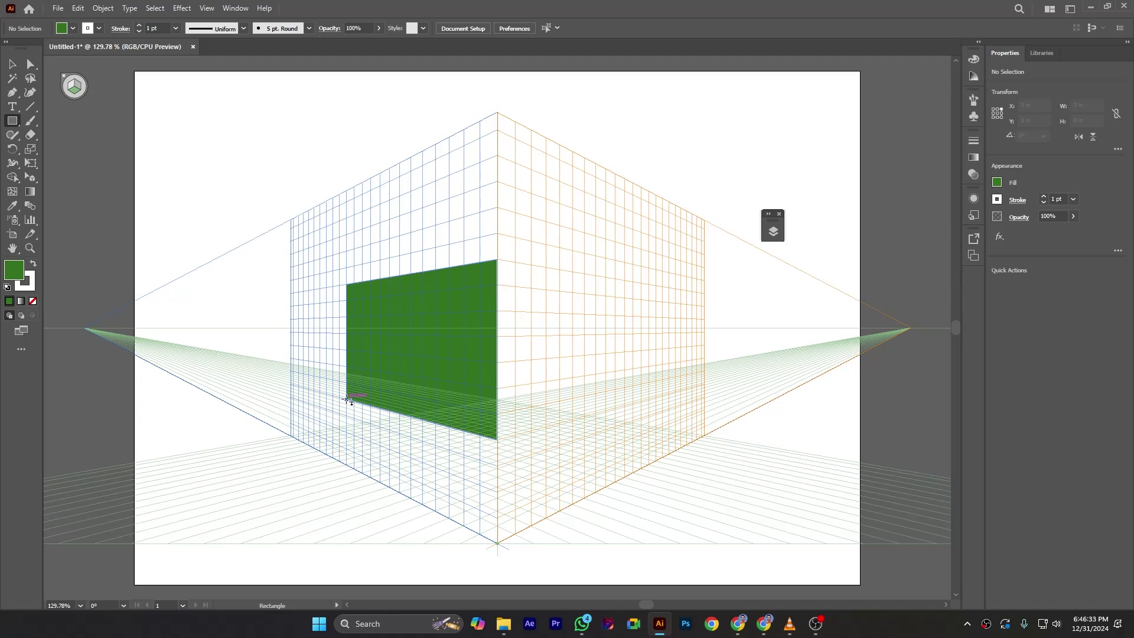
{"action": "left_click_drag", "start_coordinate": [348, 399], "coordinate": [621, 407]}
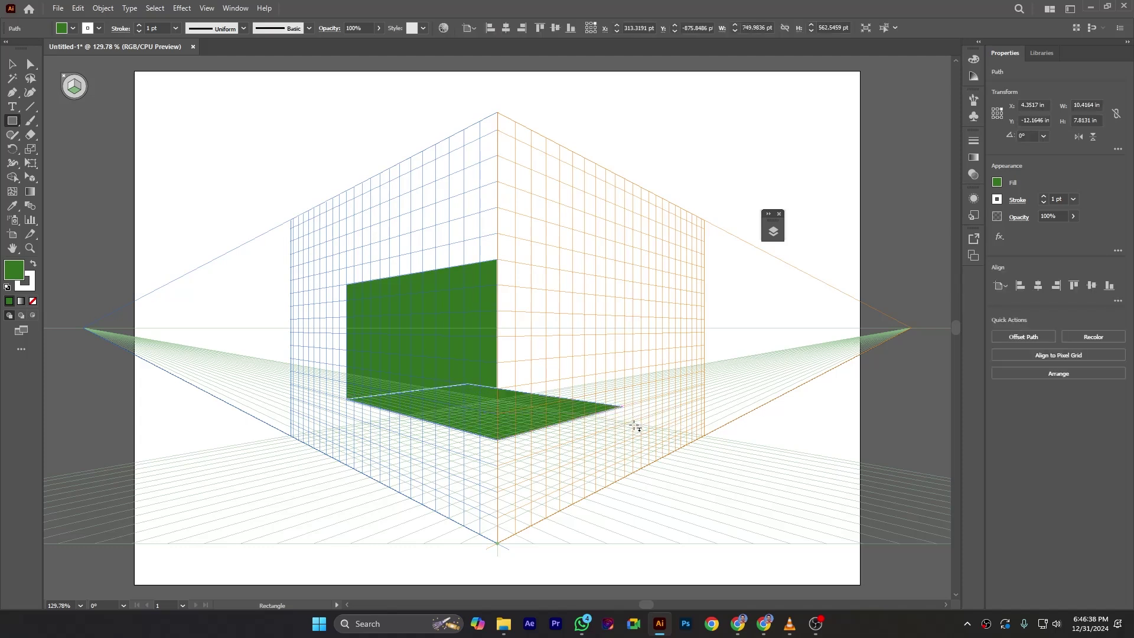
{"action": "left_click", "coordinate": [998, 182]}
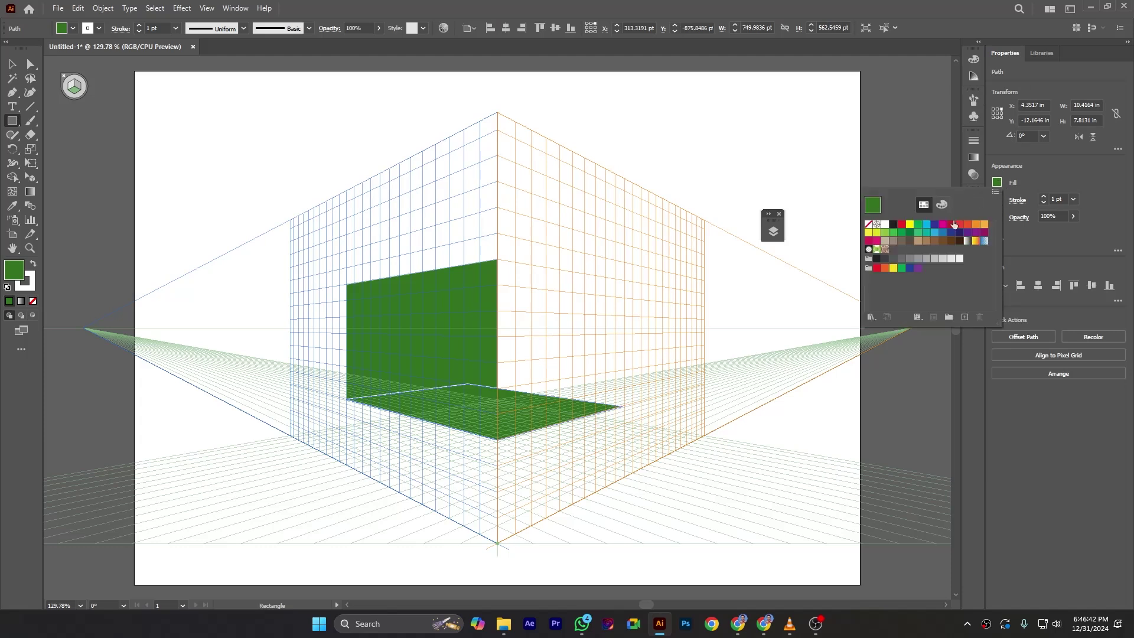
{"action": "left_click", "coordinate": [935, 224]}
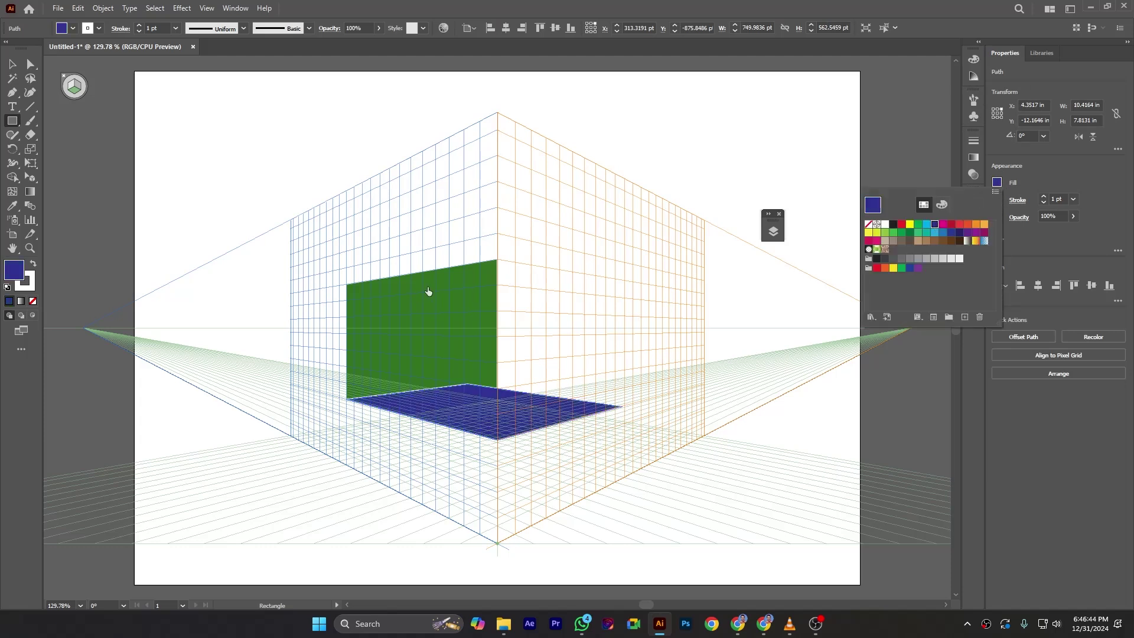
{"action": "left_click", "coordinate": [1077, 176]}
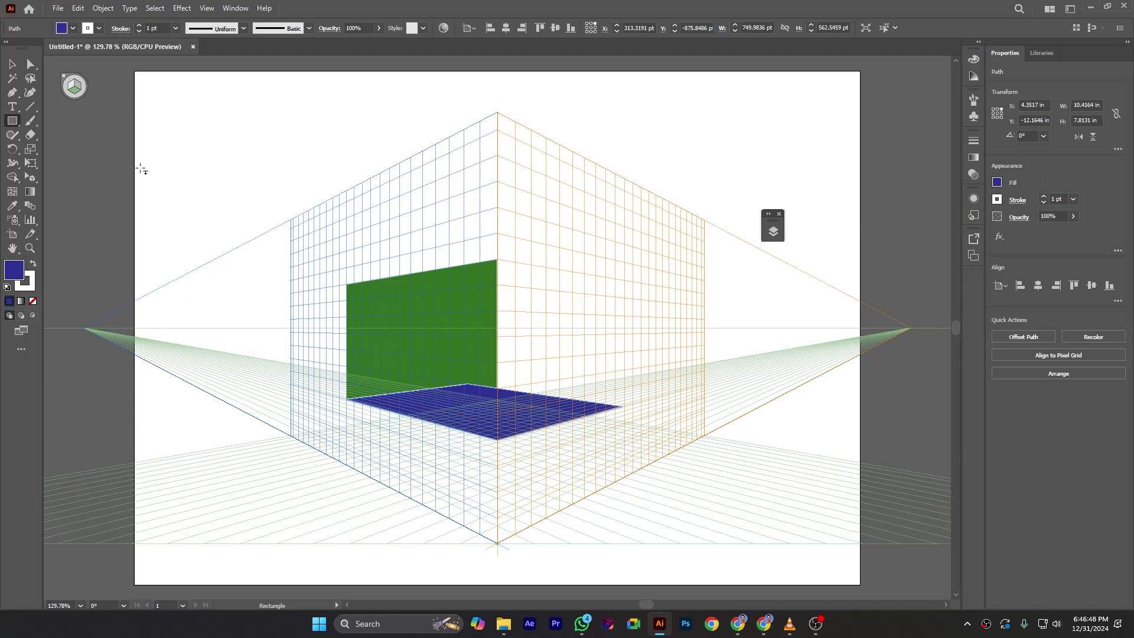
- Draw a rectangle about 4.07 by 2.98 in on the right perspective plane from the green face's top corner and fill it light orange
{"action": "key", "text": "ctrl+shift+a"}
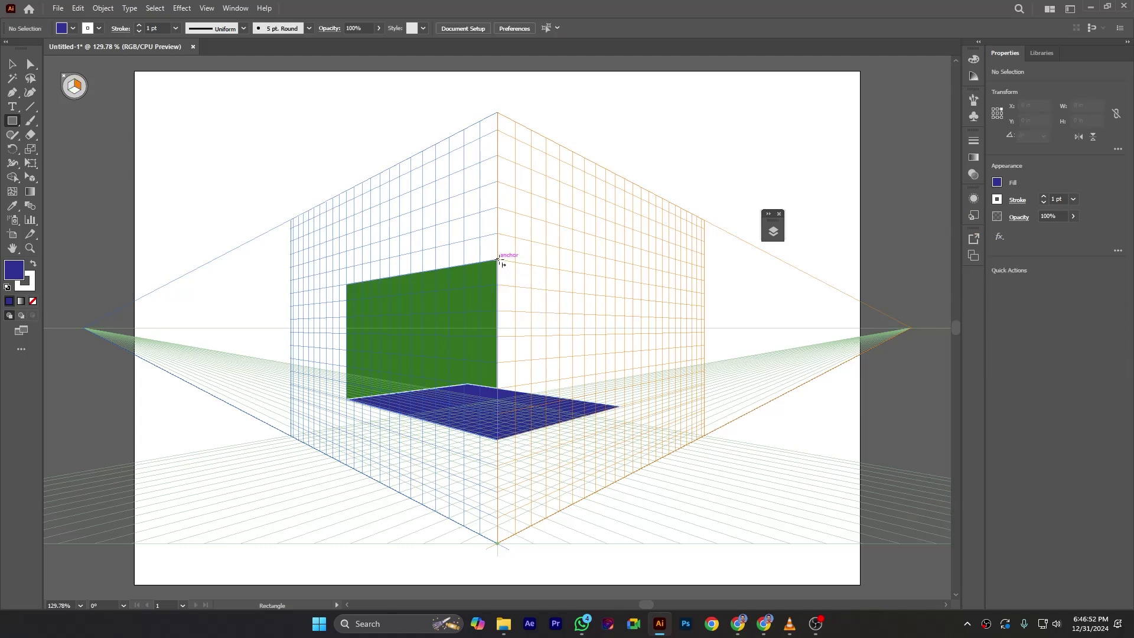
{"action": "left_click_drag", "start_coordinate": [497, 259], "coordinate": [622, 409]}
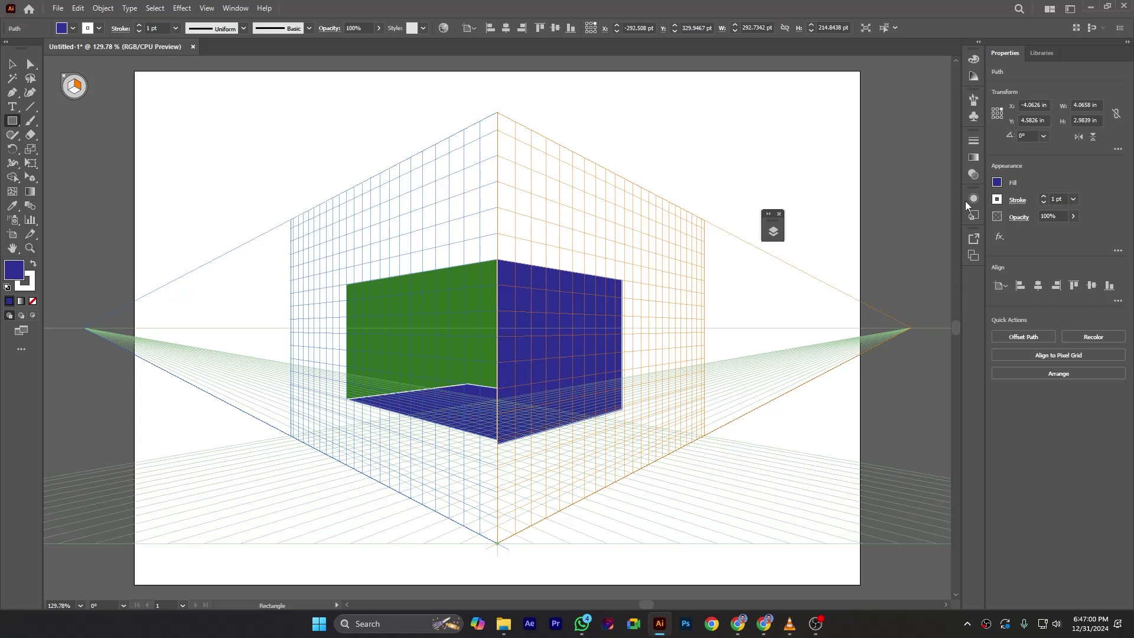
{"action": "left_click", "coordinate": [997, 183]}
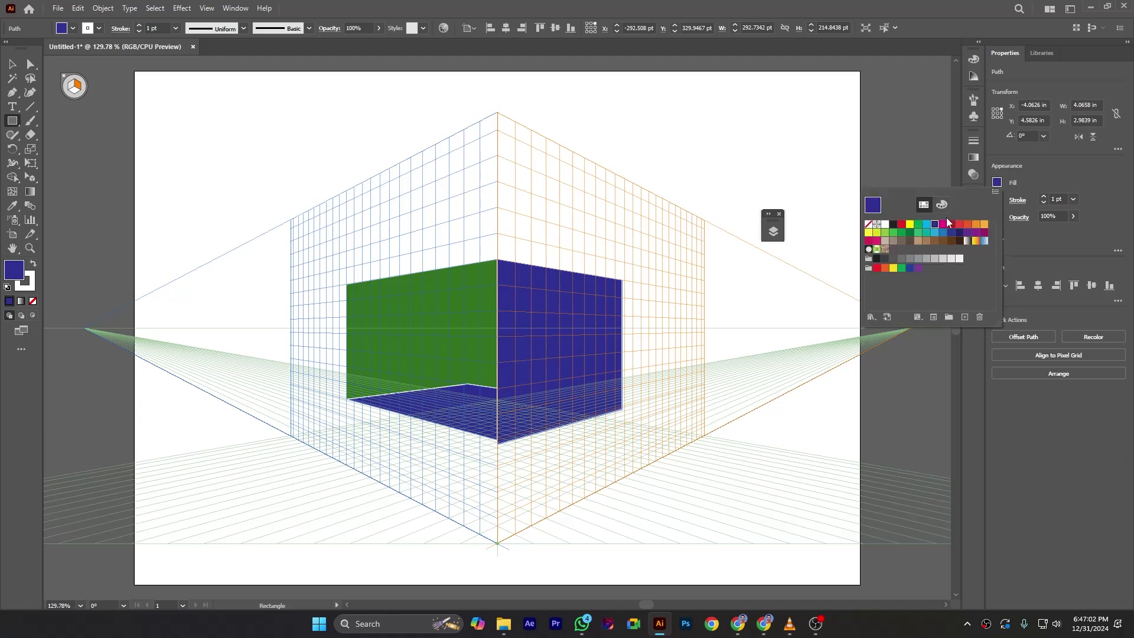
{"action": "left_click", "coordinate": [985, 225]}
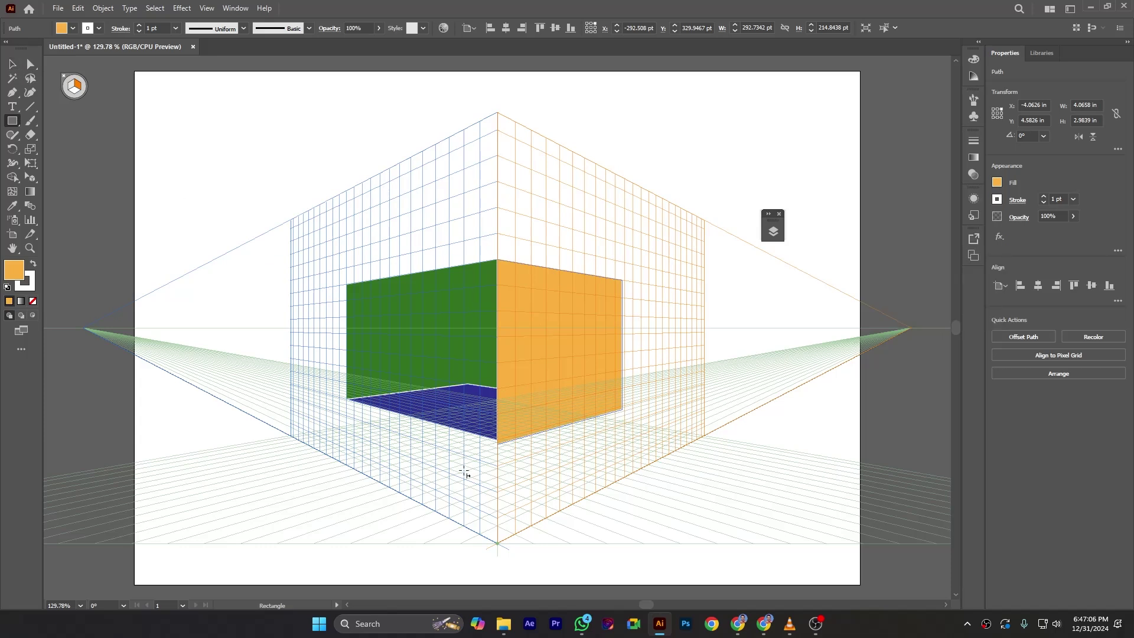
- Raise the orange face's lower edge with the Perspective Selection tool to meet the blue floor, making it about 2.92 in high
{"action": "left_click", "coordinate": [448, 370]}
{"action": "key", "text": "Escape"}
{"action": "left_click", "coordinate": [29, 177]}
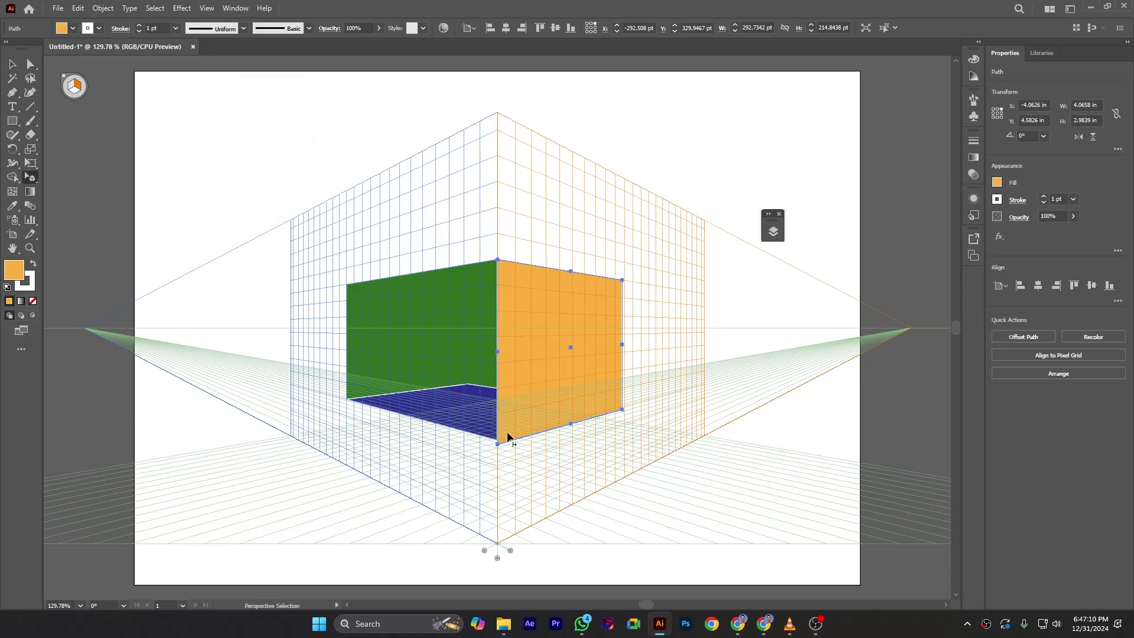
{"action": "left_click_drag", "start_coordinate": [566, 427], "coordinate": [572, 423]}
- Send the green face to the back of the stacking order
{"action": "left_click", "coordinate": [421, 324]}
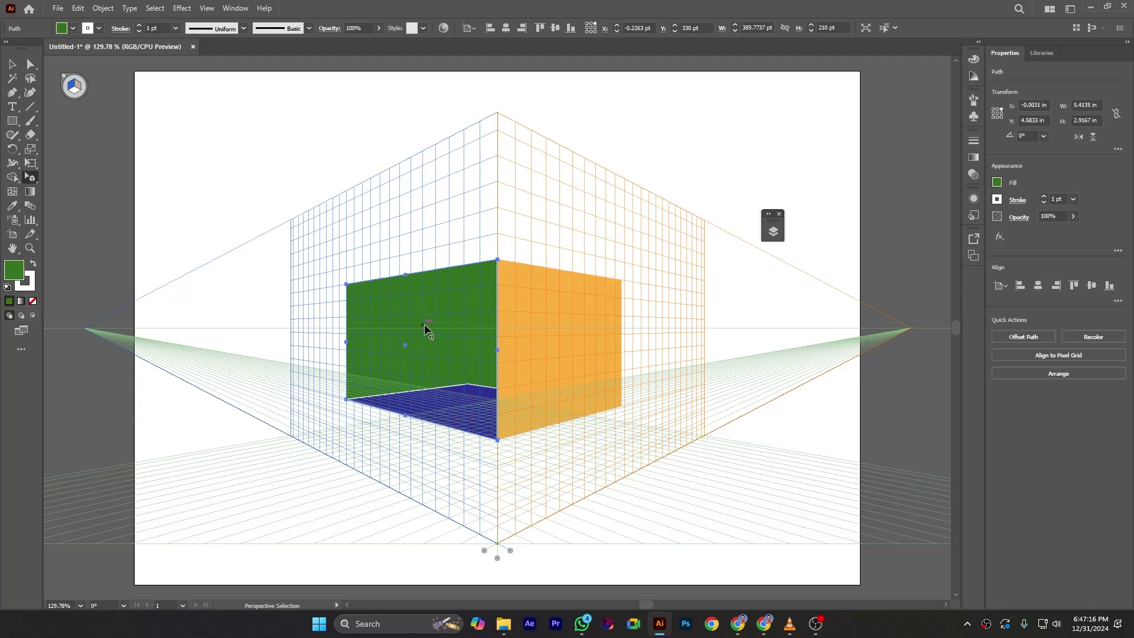
{"action": "right_click", "coordinate": [419, 308]}
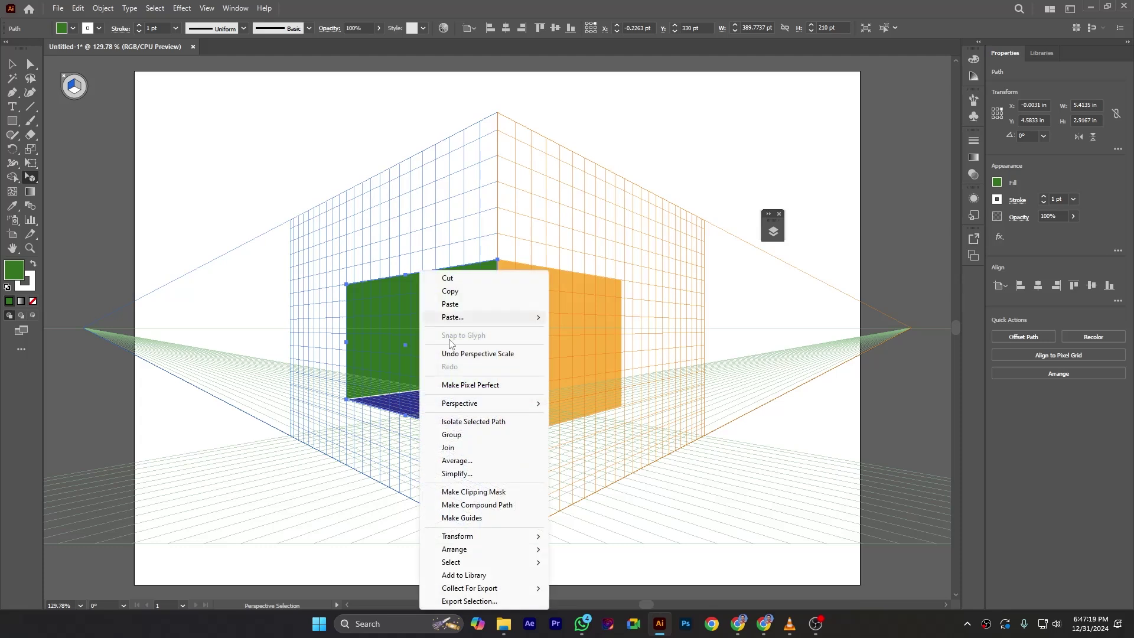
{"action": "mouse_move", "coordinate": [512, 551]}
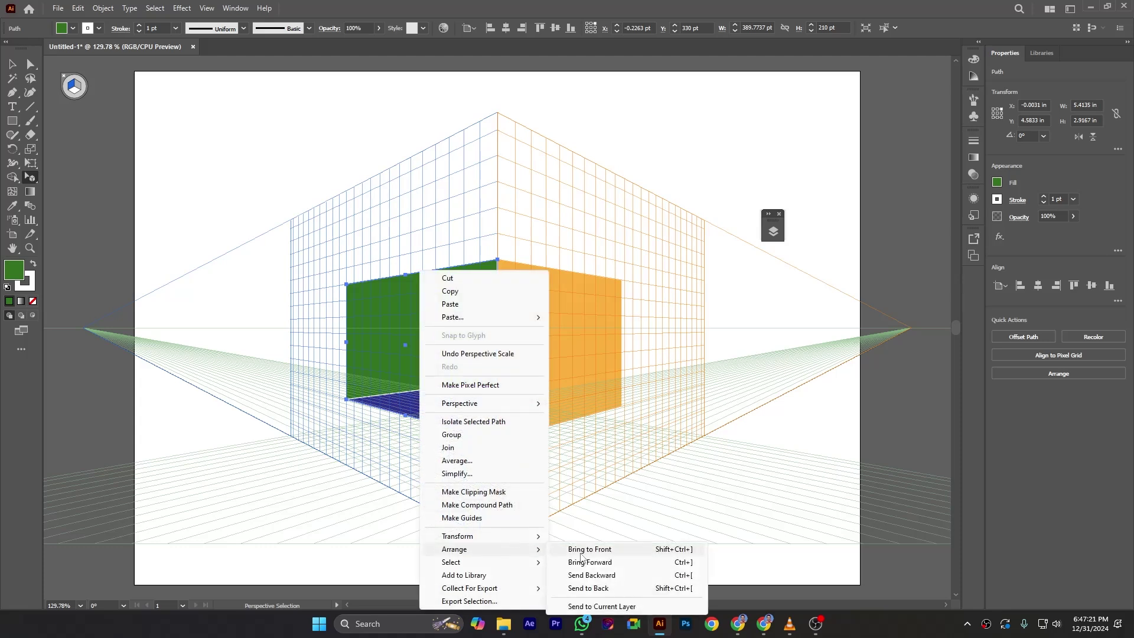
{"action": "left_click", "coordinate": [603, 590]}
- Select each of the three faces, shift the orange one slightly along its perspective plane, and undo the shift
{"action": "left_click", "coordinate": [444, 413]}
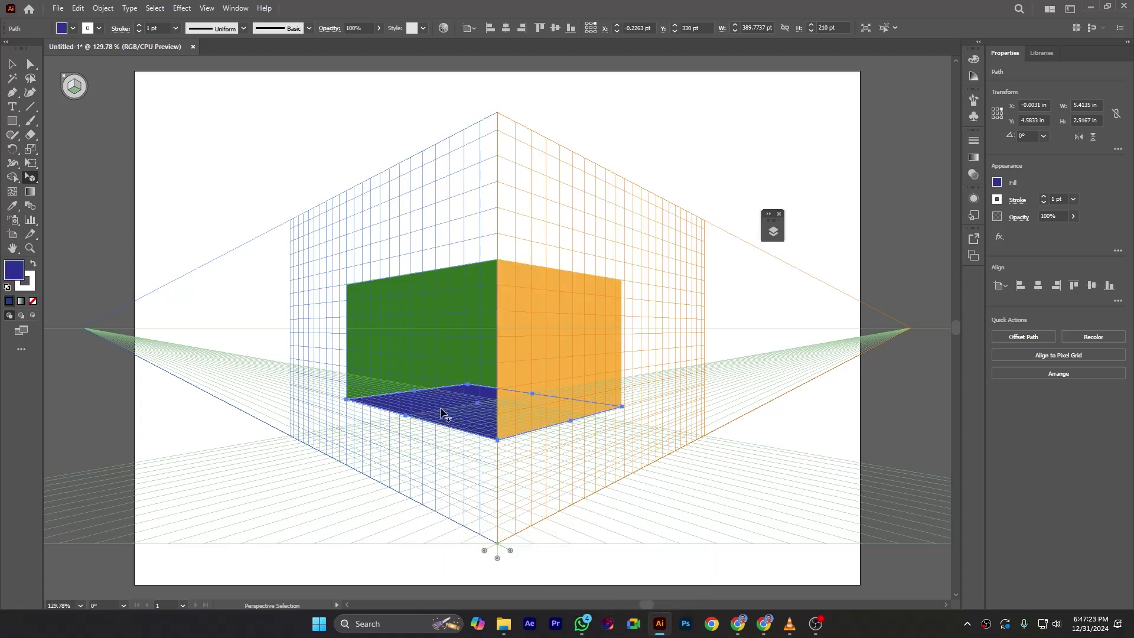
{"action": "left_click", "coordinate": [553, 360]}
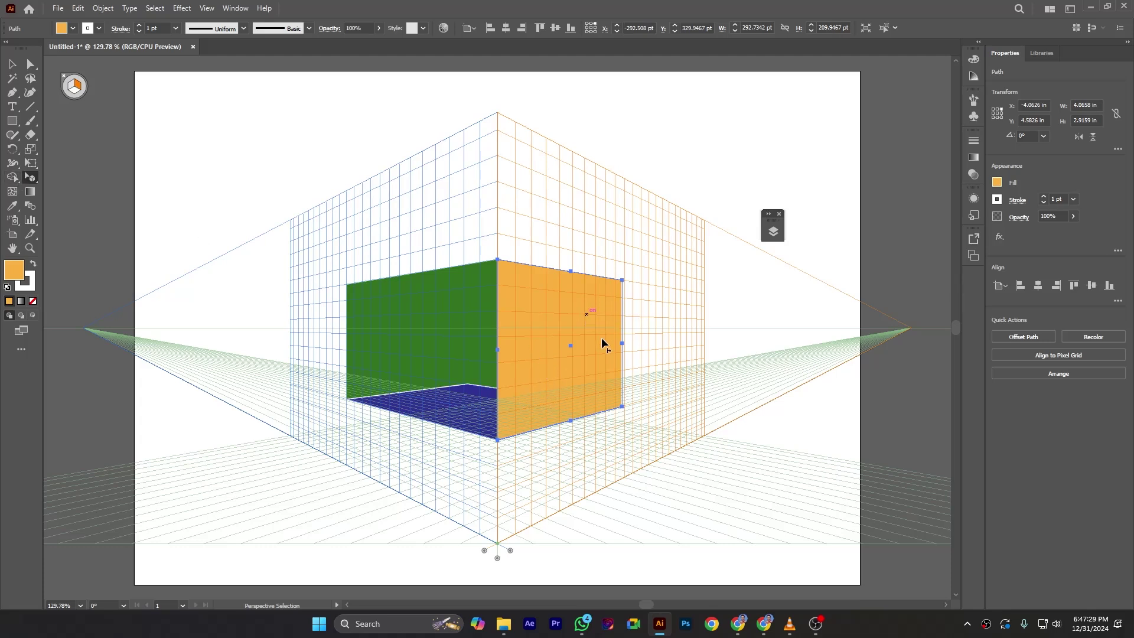
{"action": "left_click", "coordinate": [438, 298]}
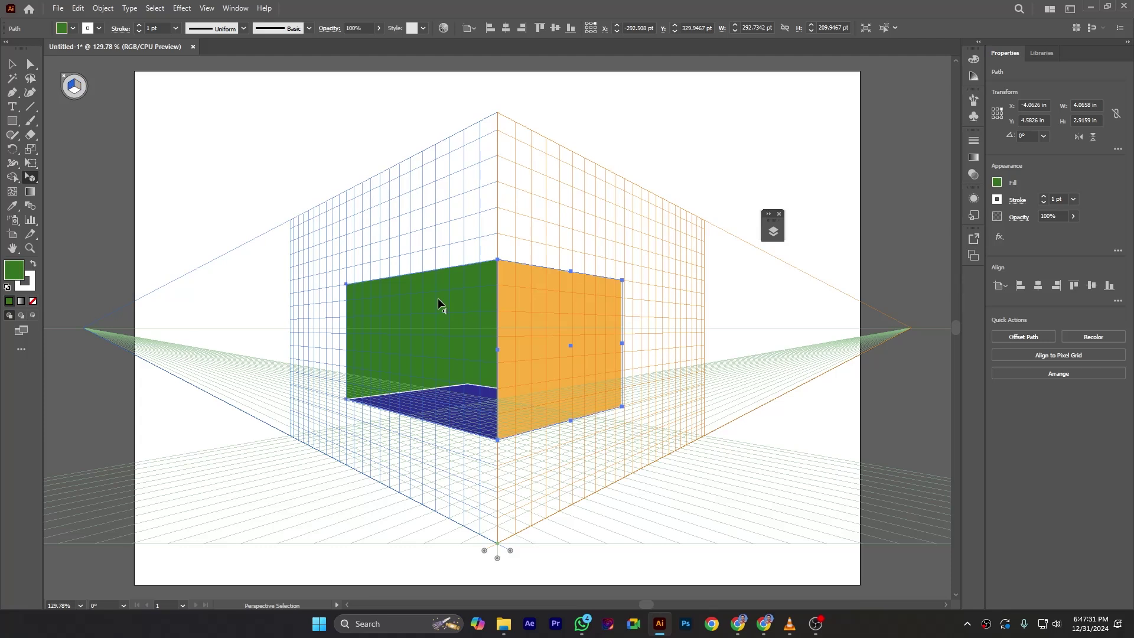
{"action": "left_click", "coordinate": [448, 417]}
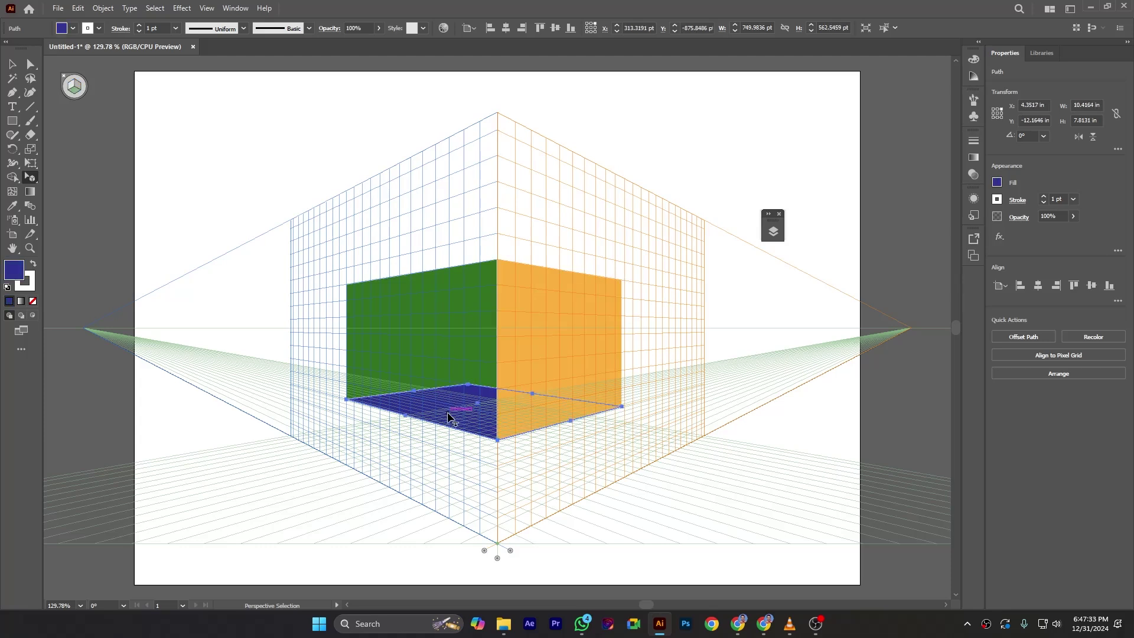
{"action": "left_click_drag", "start_coordinate": [588, 332], "coordinate": [605, 334]}
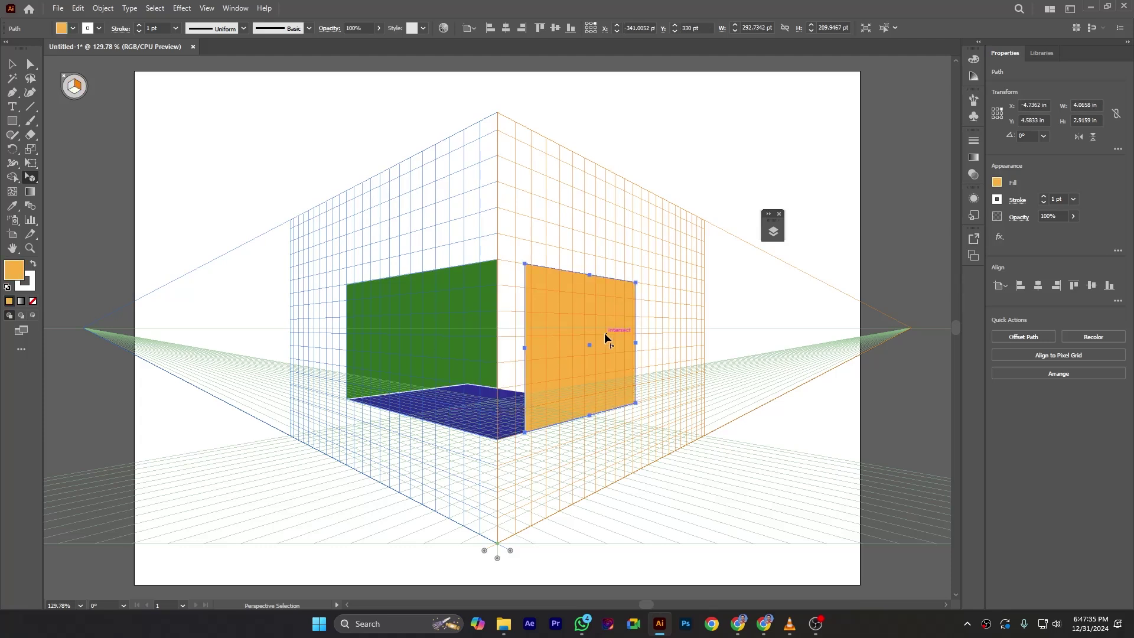
{"action": "key", "text": "ctrl+z"}
- Move the orange face off the drawn grid using the regular Selection tool and undo the move
{"action": "left_click", "coordinate": [11, 64]}
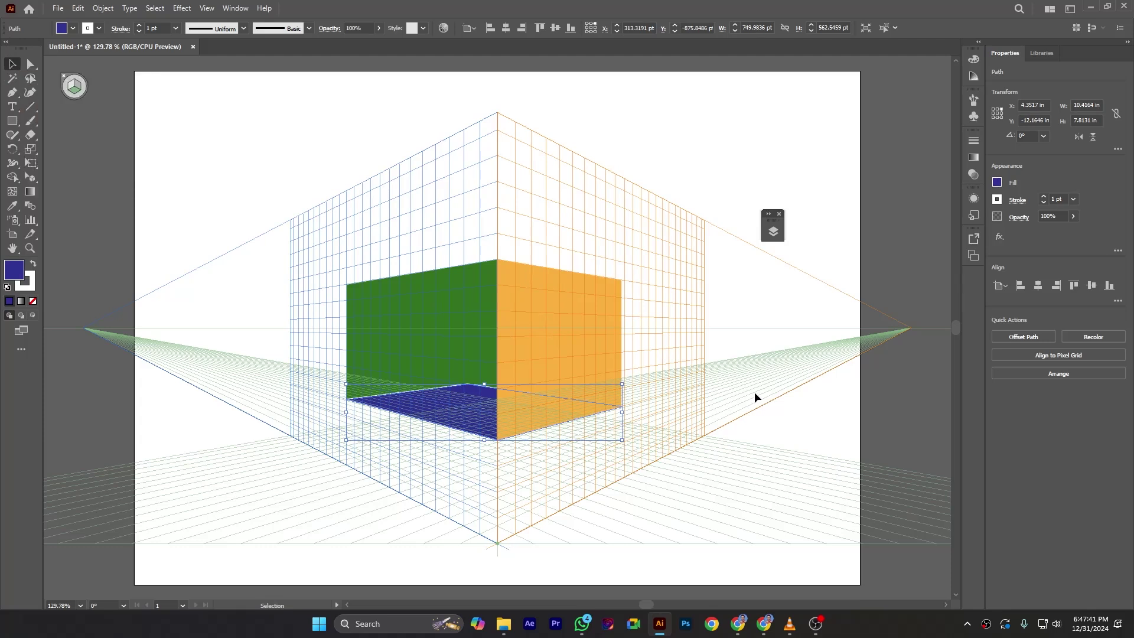
{"action": "left_click", "coordinate": [564, 352]}
{"action": "left_click_drag", "start_coordinate": [565, 347], "coordinate": [807, 358]}
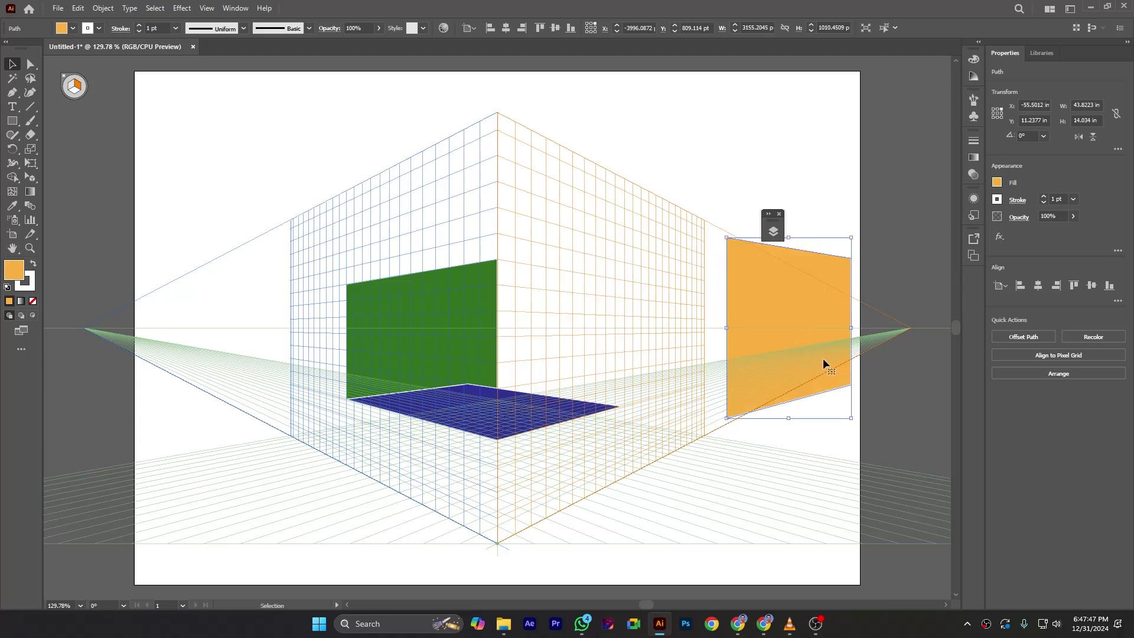
{"action": "key", "text": "ctrl+z"}
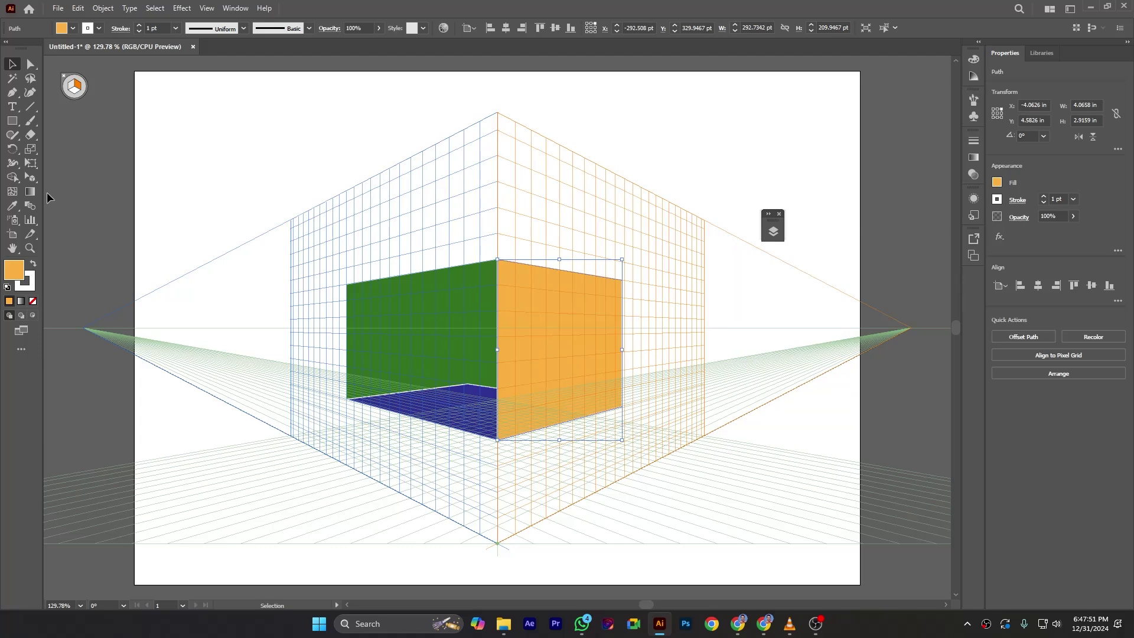
- Slide the orange face away from the central edge with the Perspective Selection tool and undo the move
{"action": "left_click_drag", "start_coordinate": [30, 177], "coordinate": [84, 192]}
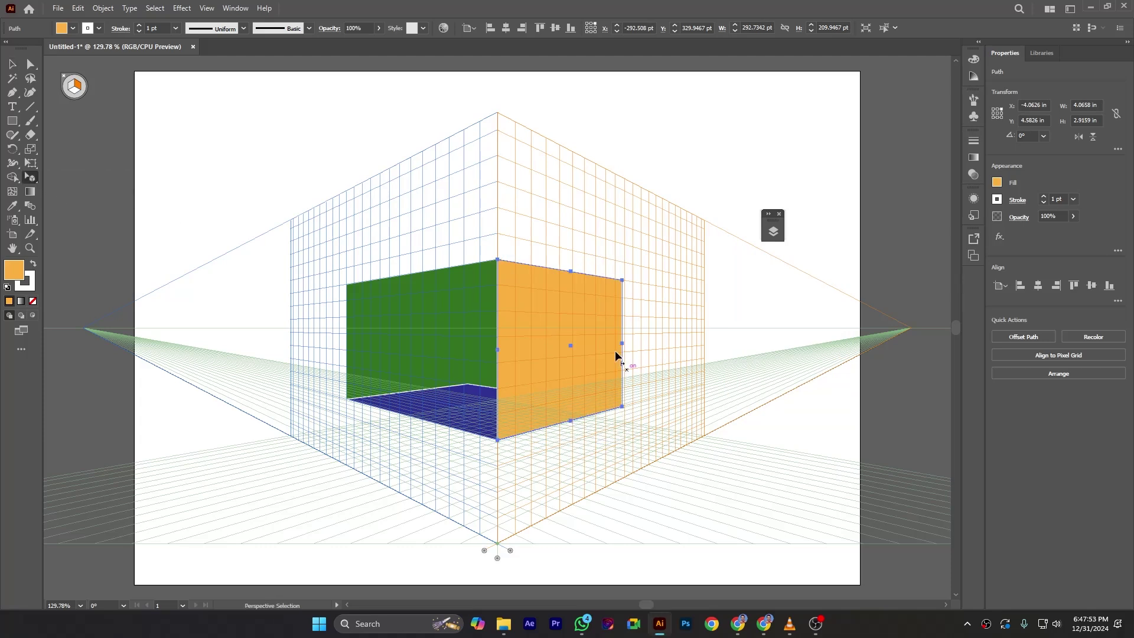
{"action": "left_click_drag", "start_coordinate": [580, 319], "coordinate": [616, 318]}
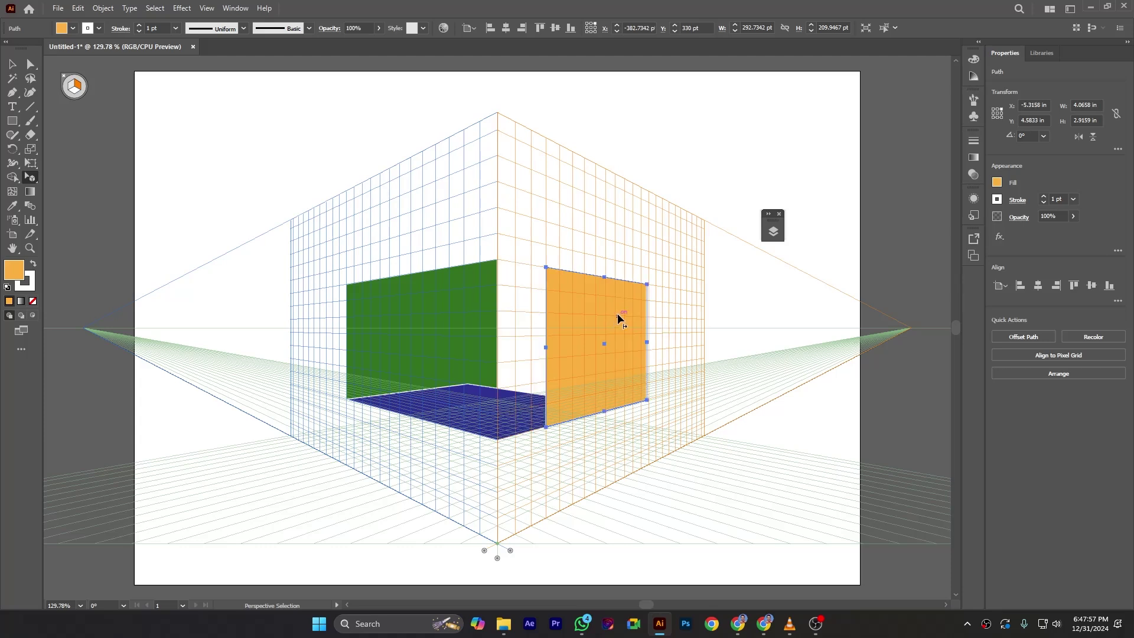
{"action": "key", "text": "ctrl+z"}
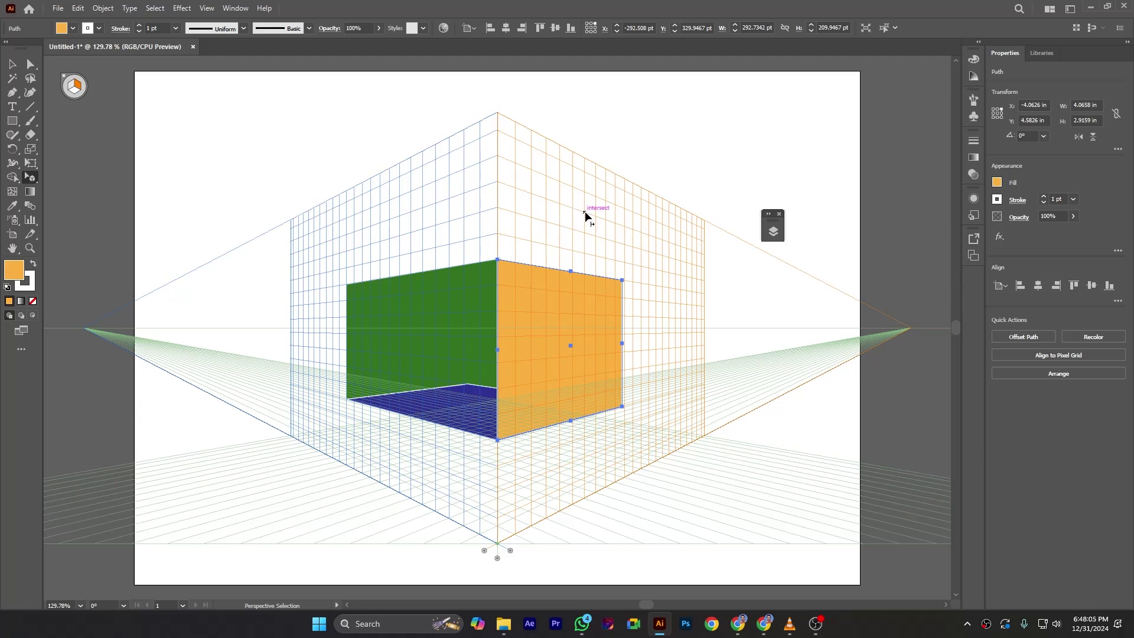
- Hide the perspective grid and deselect the artwork to view the box alone, and show the grid again
{"action": "key", "text": "ctrl"}
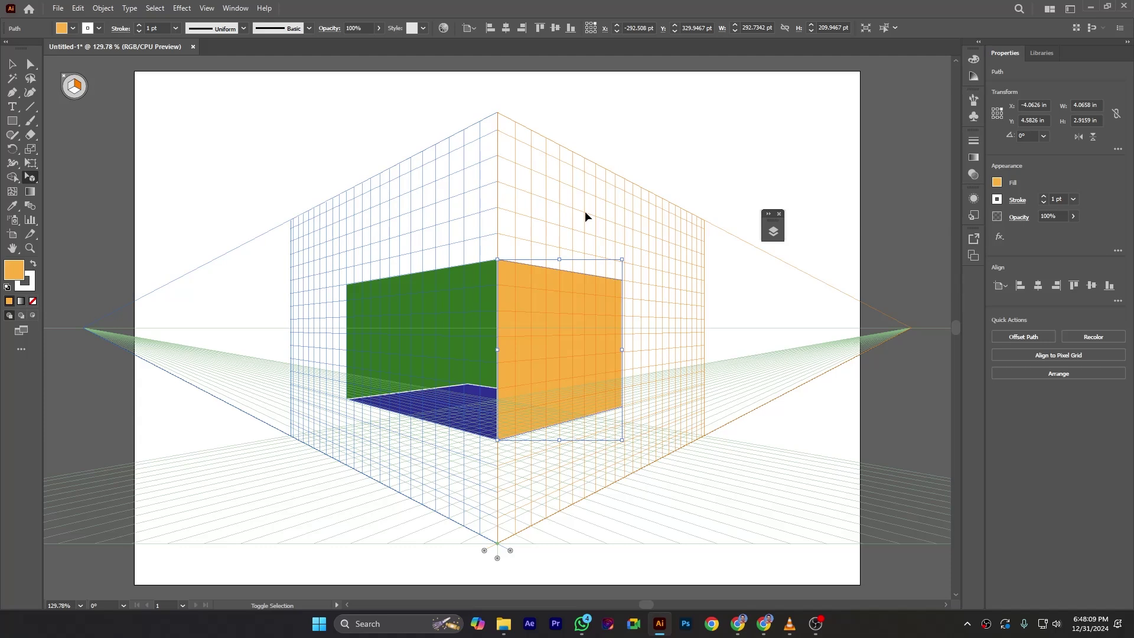
{"action": "key", "text": "ctrl+shift+i"}
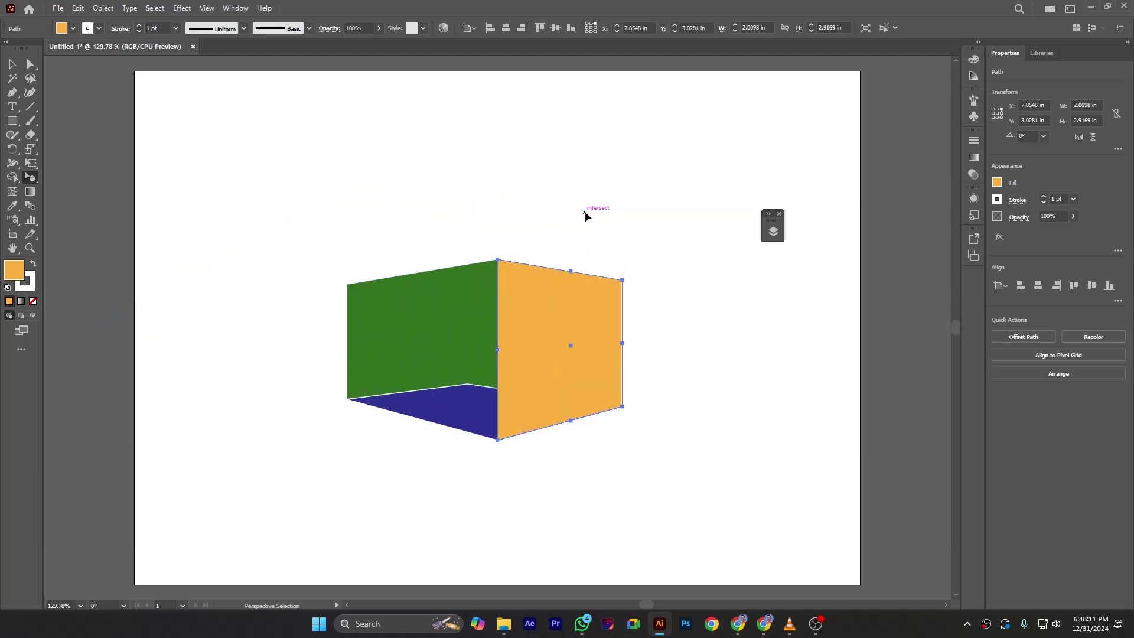
{"action": "left_click", "coordinate": [585, 211]}
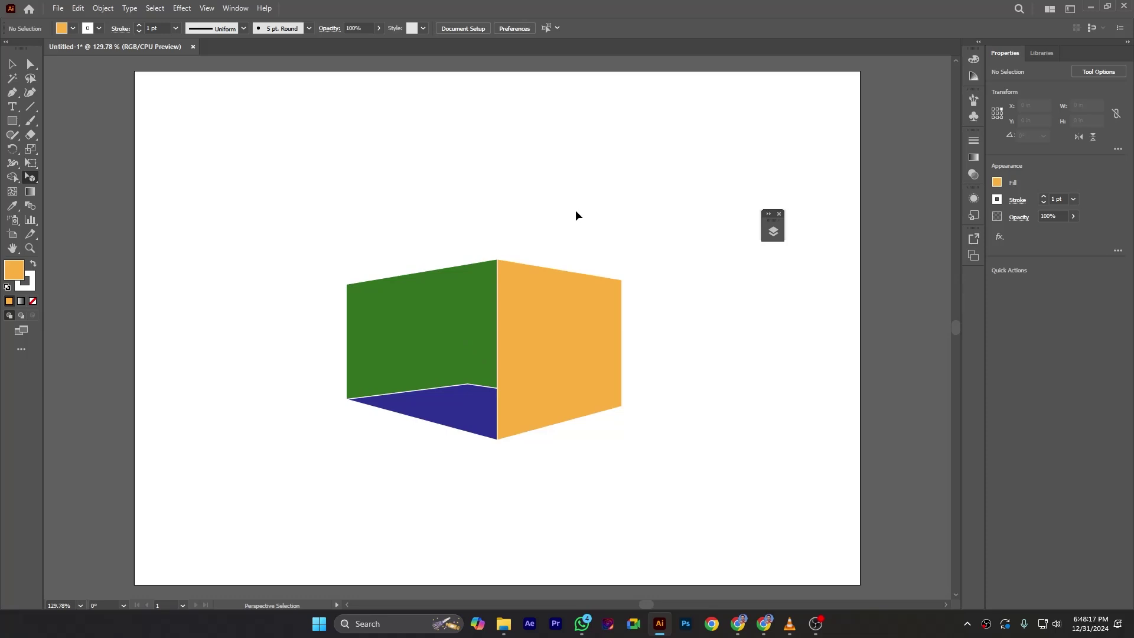
{"action": "key", "text": "ctrl"}
{"action": "key", "text": "ctrl+shift+i"}
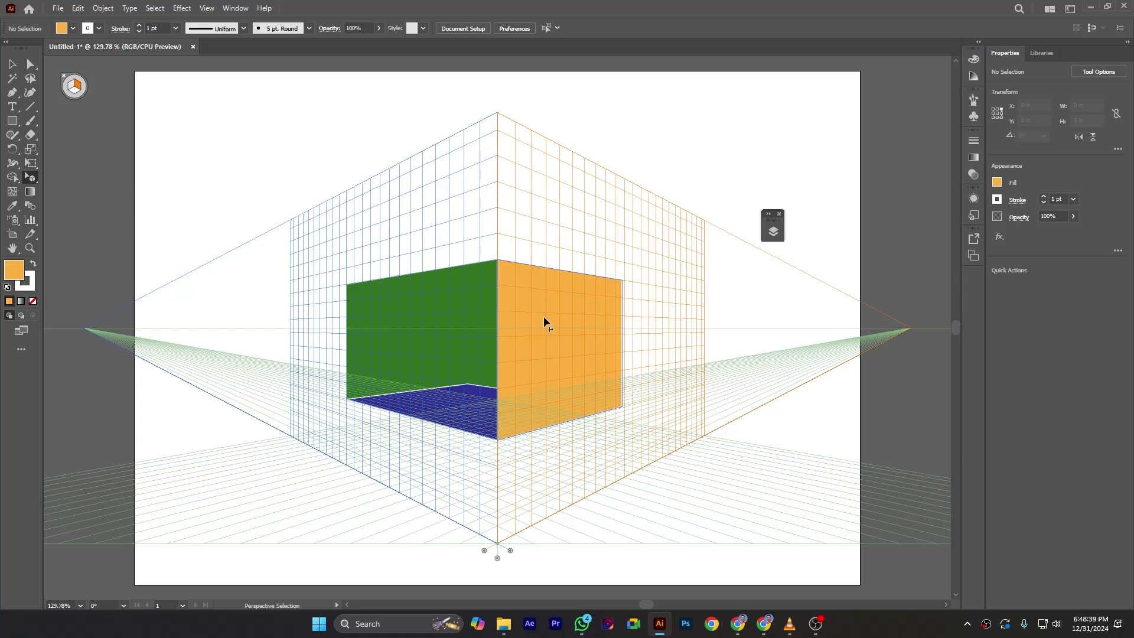
- Move the orange face perpendicular to its plane to the opposite end of the blue floor, keeping its perspective
{"action": "left_click_drag", "start_coordinate": [545, 317], "coordinate": [390, 278]}
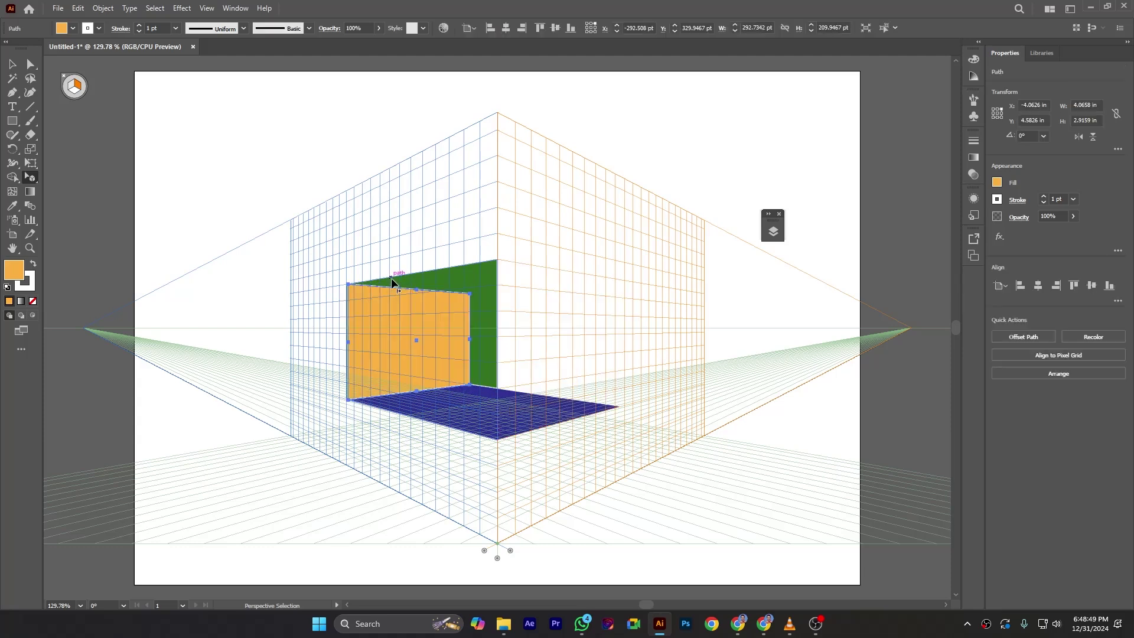
- Move the green face perpendicular to its plane to the blue floor's opposite side, and raise the blue floor to the top of the box
{"action": "left_click", "coordinate": [467, 281]}
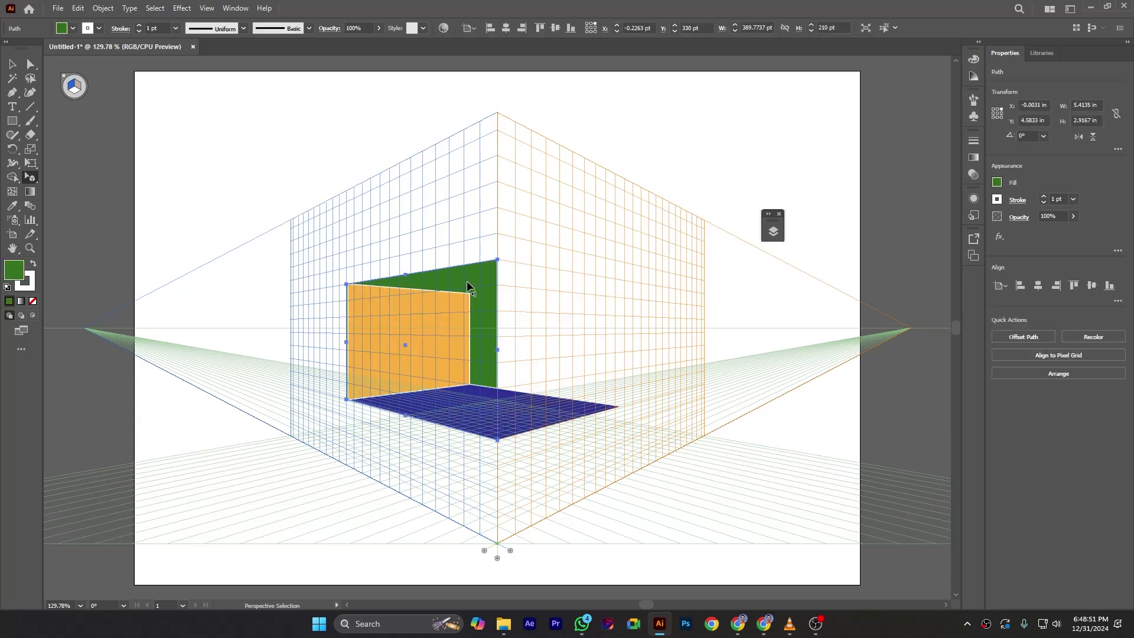
{"action": "left_click_drag", "start_coordinate": [469, 279], "coordinate": [601, 285]}
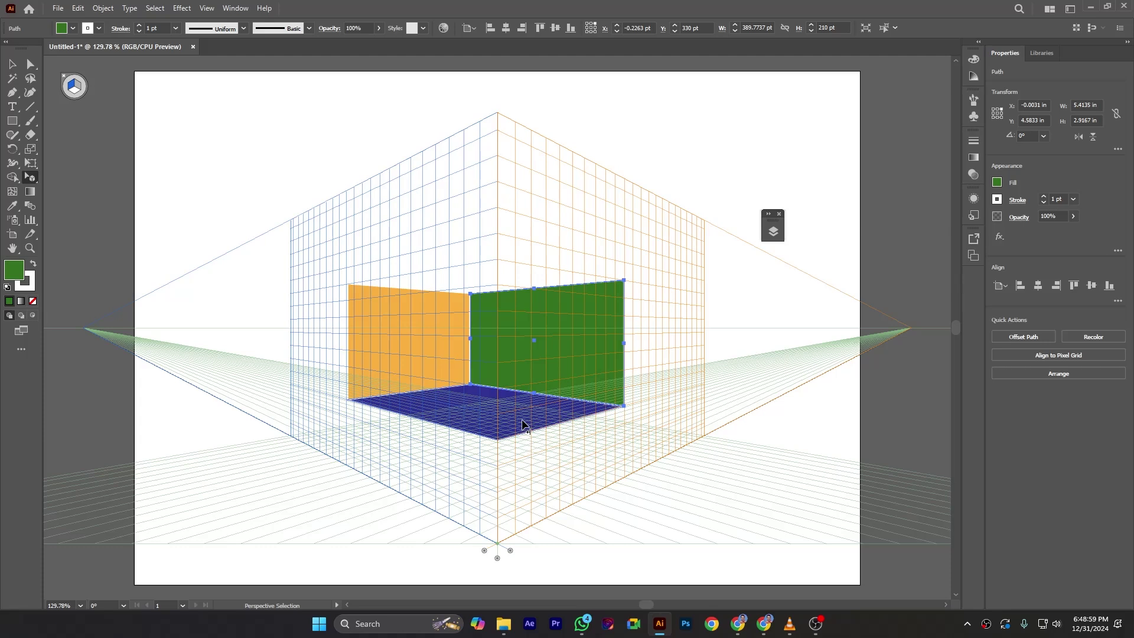
{"action": "left_click_drag", "start_coordinate": [523, 423], "coordinate": [566, 270]}
{"action": "left_click_drag", "start_coordinate": [567, 275], "coordinate": [569, 276]}
- Duplicate the blue top face in front and move the copy perpendicularly down to form the box's floor
{"action": "left_click", "coordinate": [78, 8]}
{"action": "left_click", "coordinate": [98, 68]}
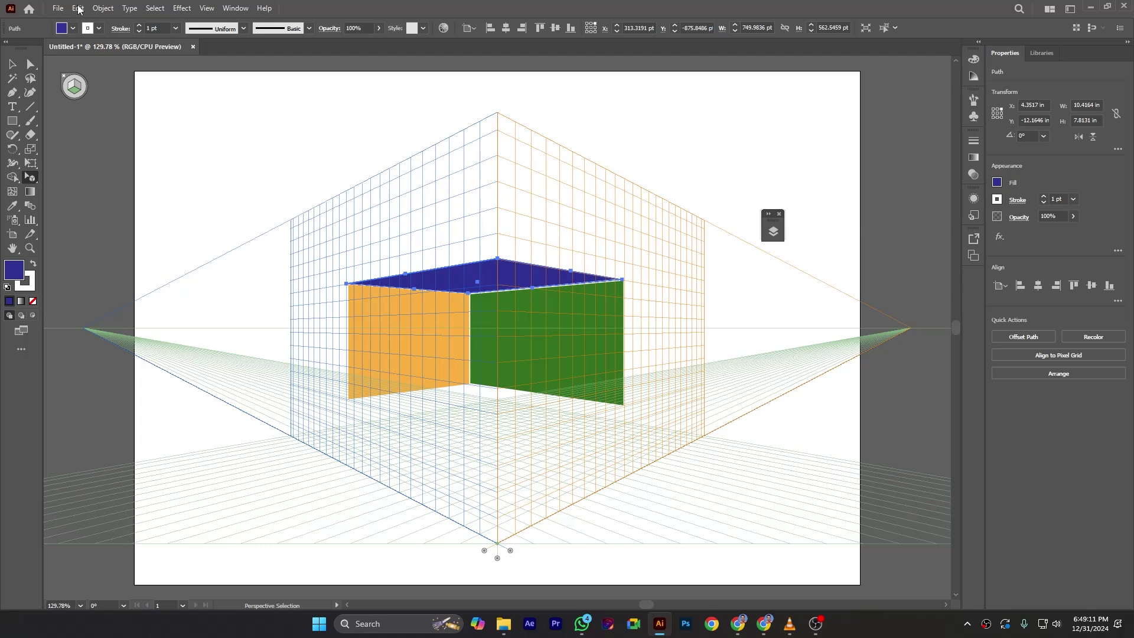
{"action": "left_click", "coordinate": [77, 8]}
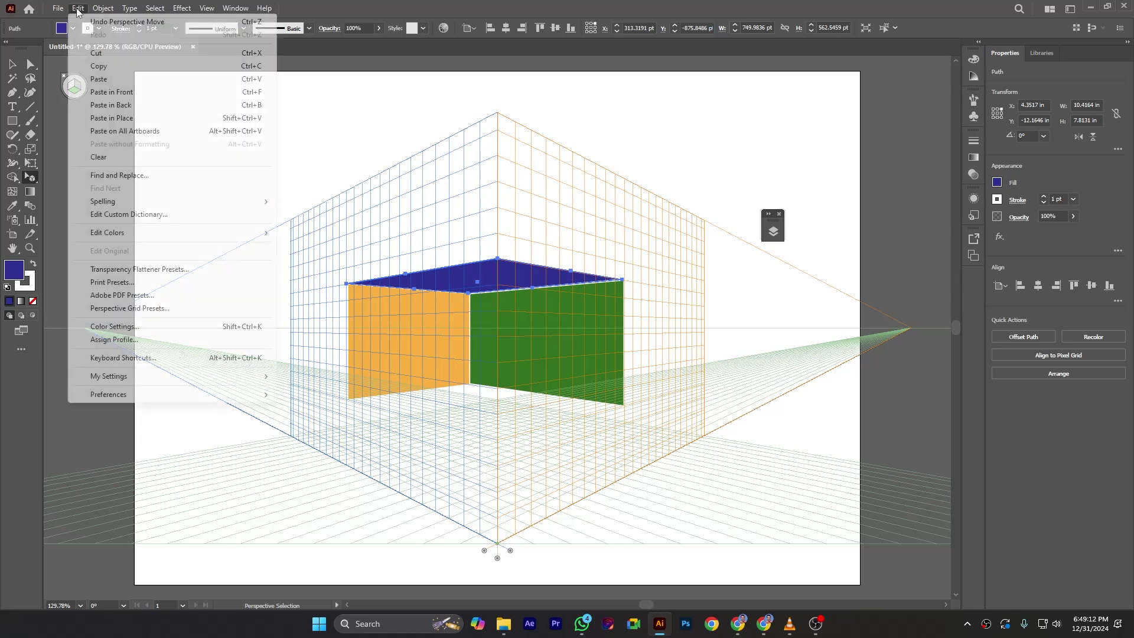
{"action": "left_click", "coordinate": [133, 92]}
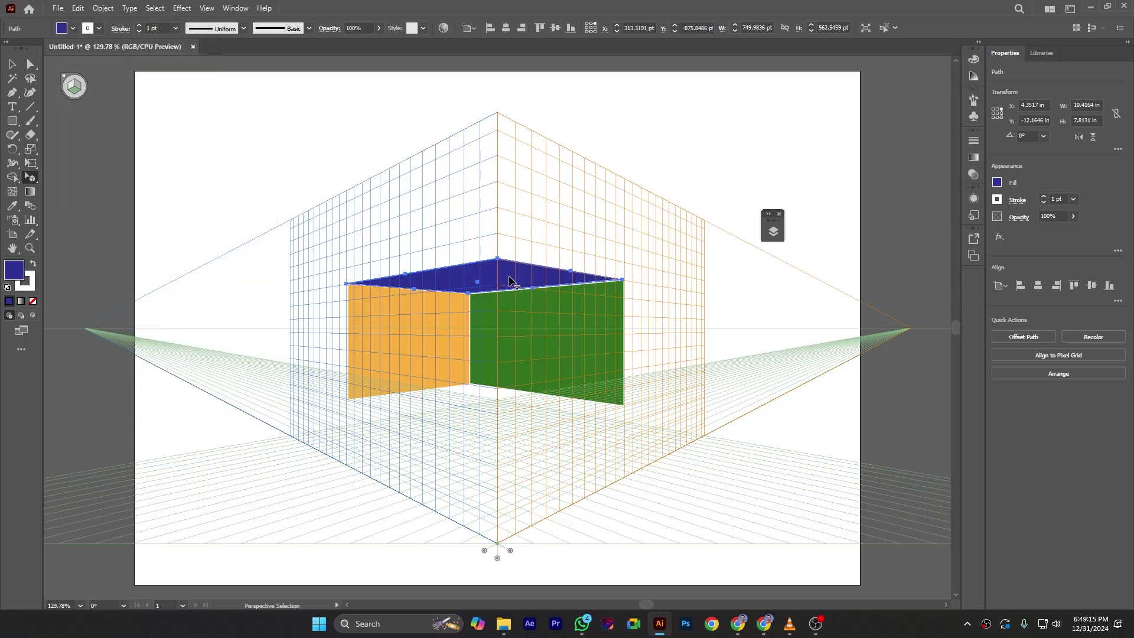
{"action": "left_click_drag", "start_coordinate": [509, 281], "coordinate": [498, 413]}
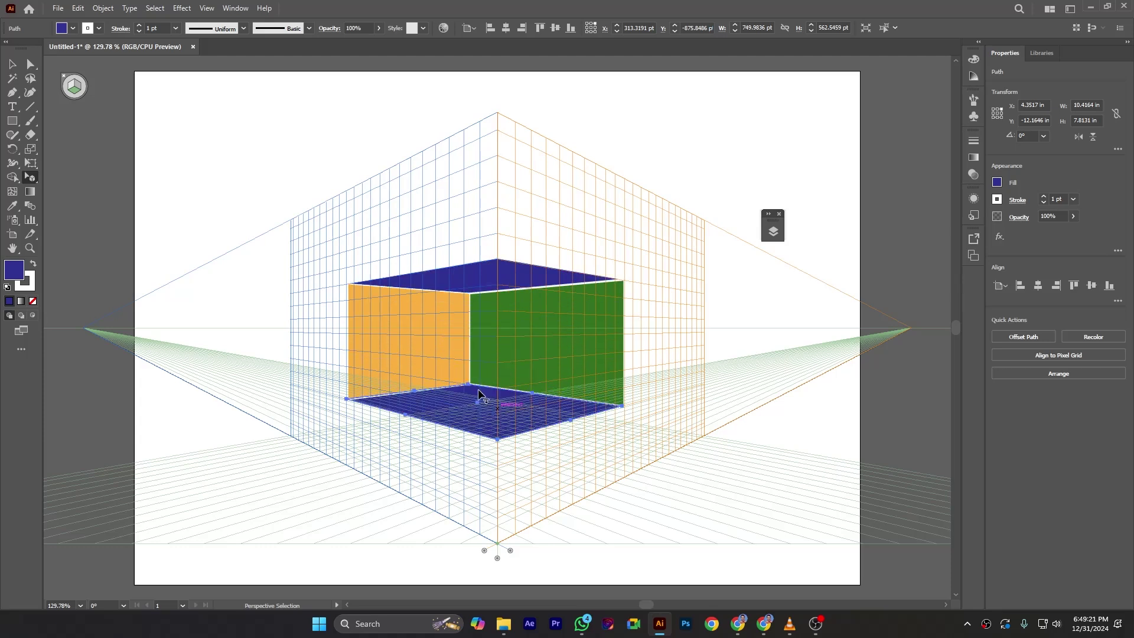
- Duplicate the orange face in front and move the copy perpendicular to its plane to the box's near side at the grid's central edge
{"action": "left_click", "coordinate": [394, 331]}
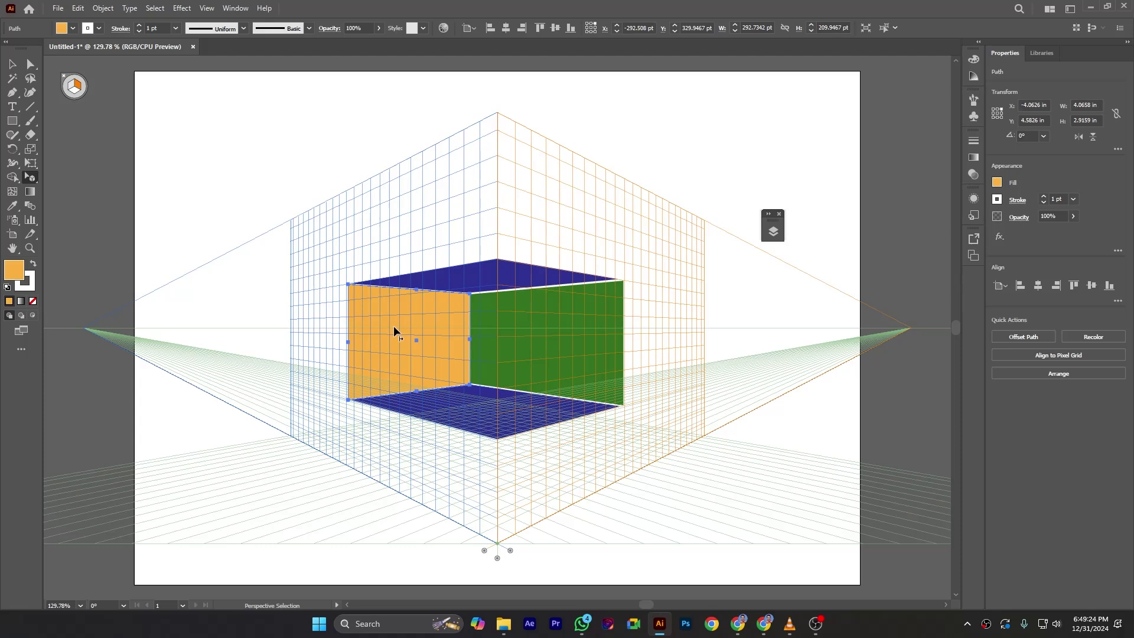
{"action": "left_click", "coordinate": [78, 8]}
{"action": "left_click", "coordinate": [98, 66]}
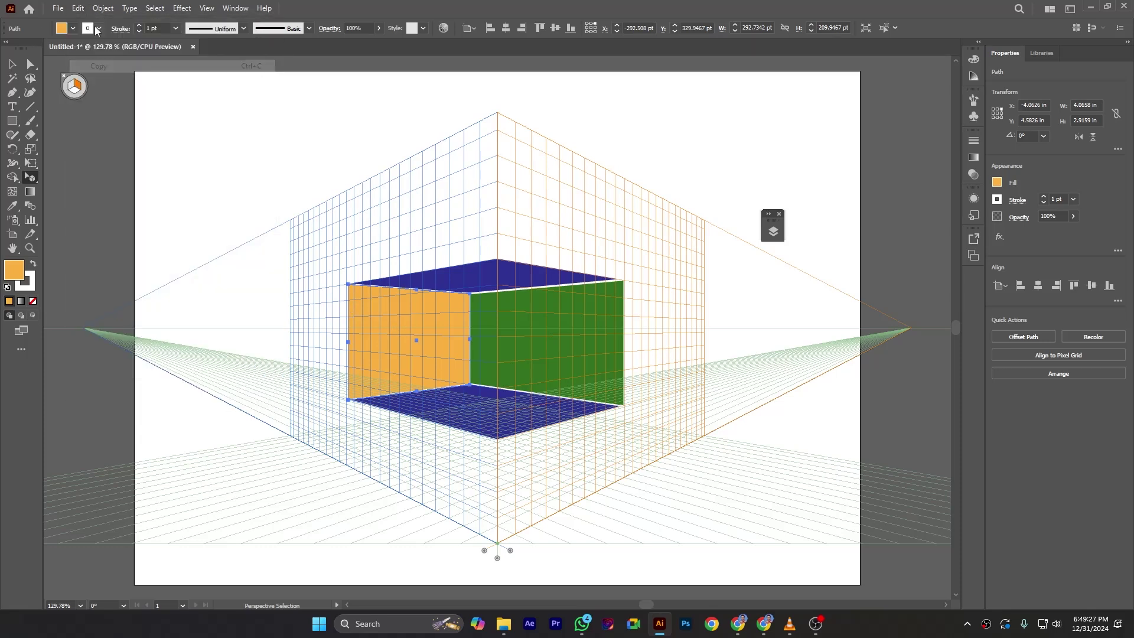
{"action": "left_click", "coordinate": [79, 8]}
{"action": "left_click", "coordinate": [107, 94]}
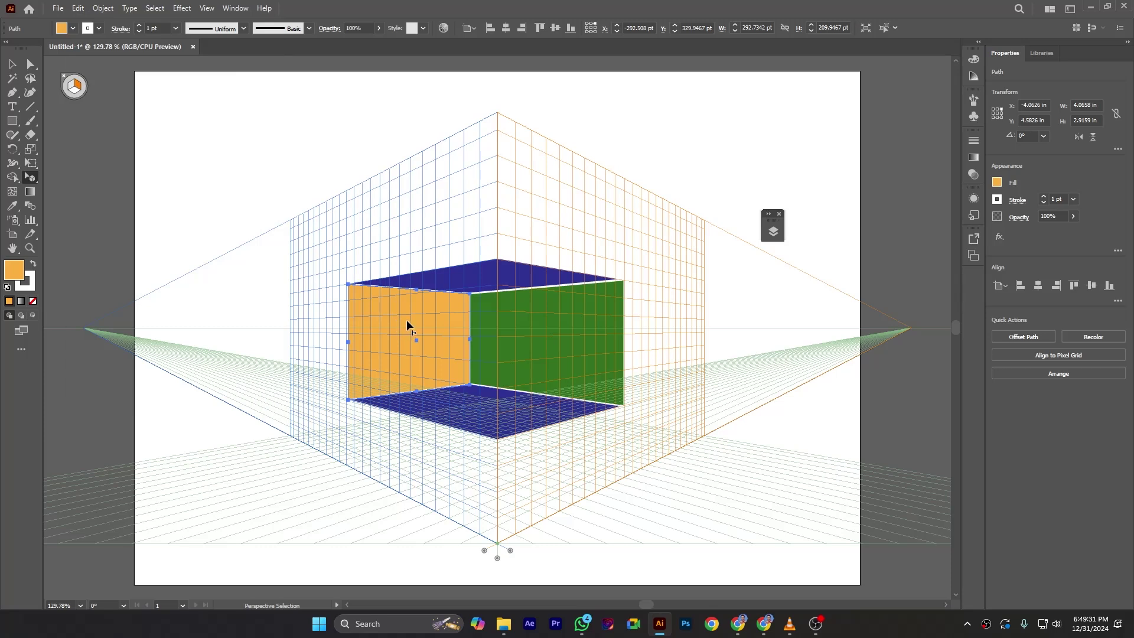
{"action": "left_click_drag", "start_coordinate": [407, 323], "coordinate": [559, 339]}
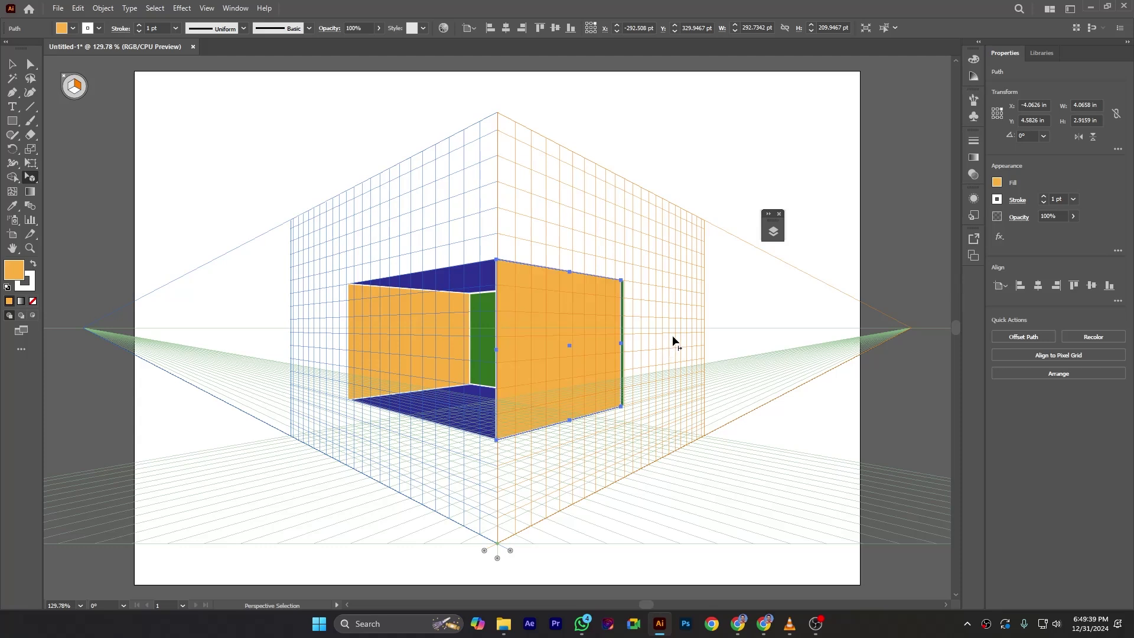
- Hide the perspective grid and deselect the orange face to show the box artwork alone
{"action": "key", "text": "v"}
{"action": "key", "text": "shift+p"}
{"action": "key", "text": "ctrl+shift+i"}
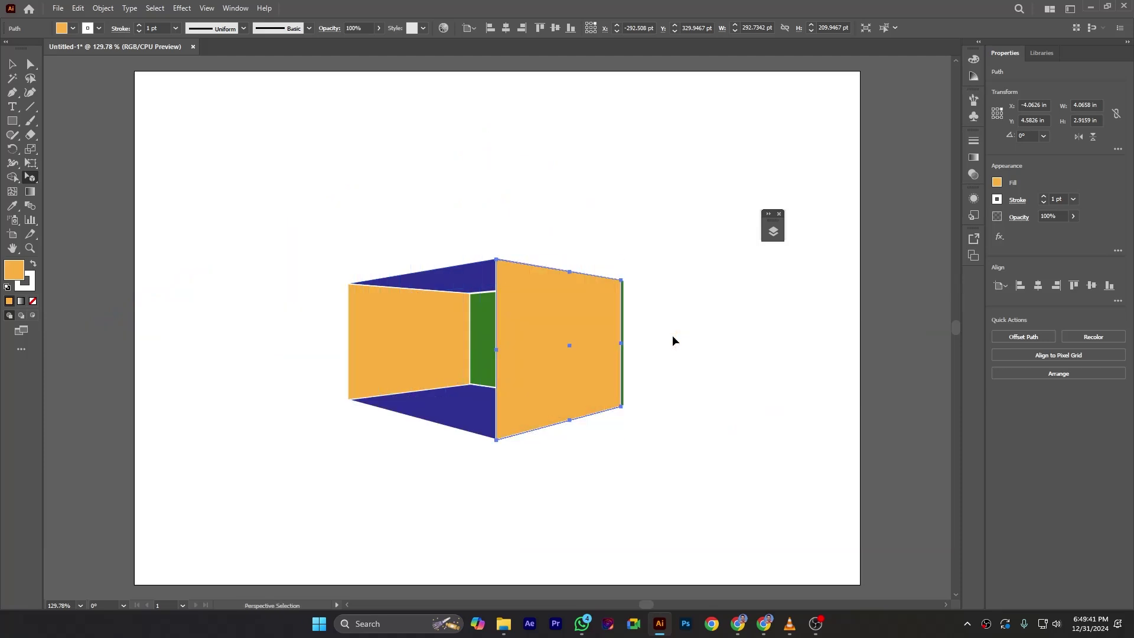
{"action": "left_click", "coordinate": [673, 341]}
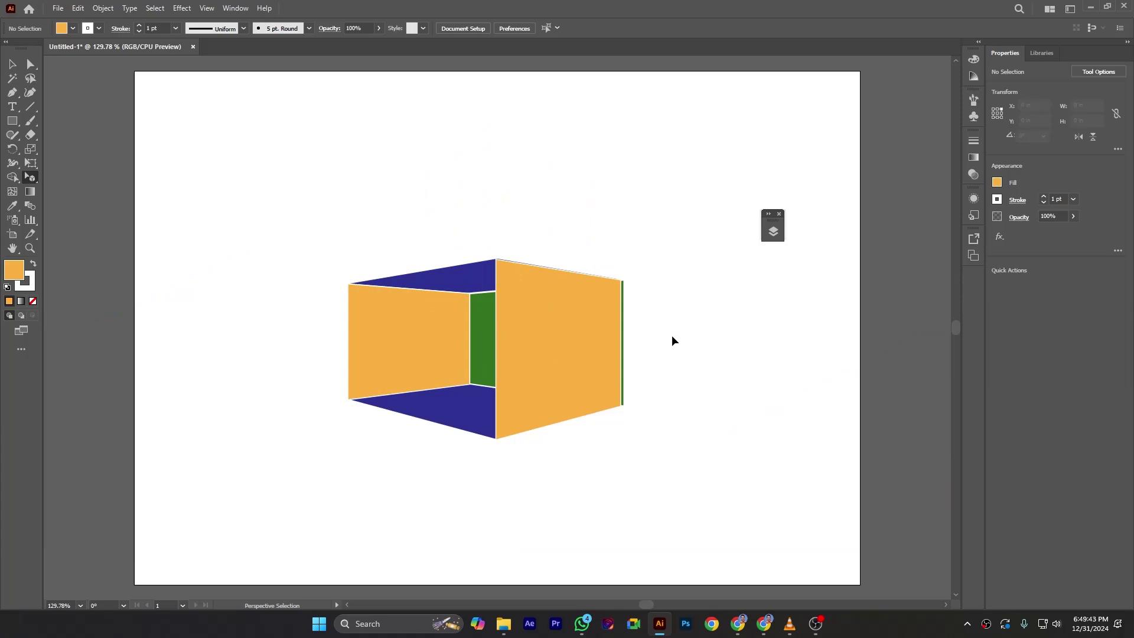